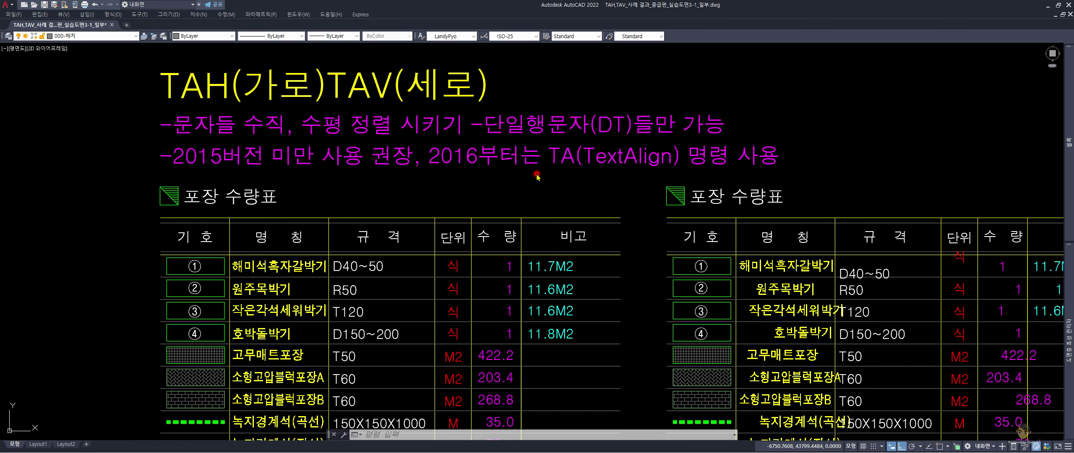
Frame both quantity tables and make a first TEXTALIGN attempt, then cancel it
{"action": "scroll", "coordinate": [537, 177], "scroll_direction": "down", "scroll_amount": 3}
{"action": "scroll", "coordinate": [533, 202], "scroll_direction": "up", "scroll_amount": 2}
{"action": "middle_click_drag", "start_coordinate": [541, 212], "coordinate": [508, 200]}
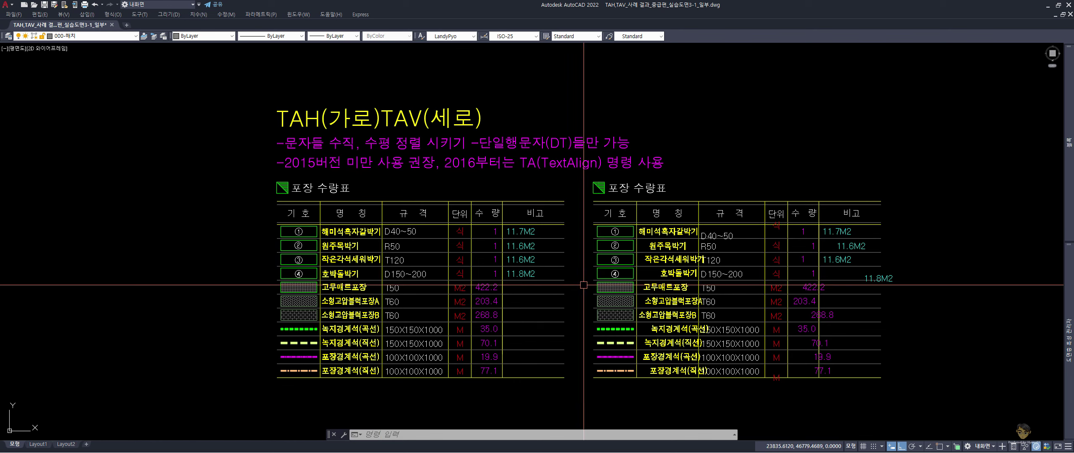
{"action": "type", "text": "ta"}
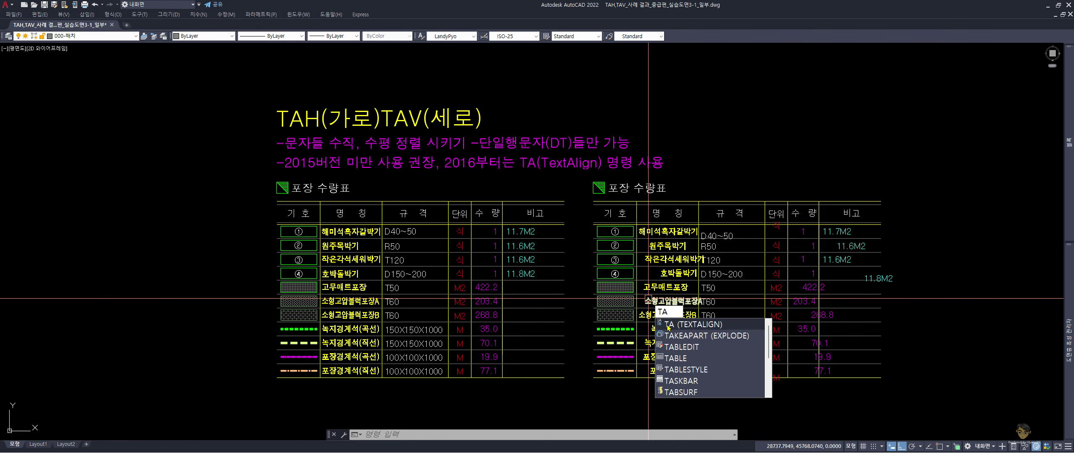
{"action": "left_click", "coordinate": [689, 325]}
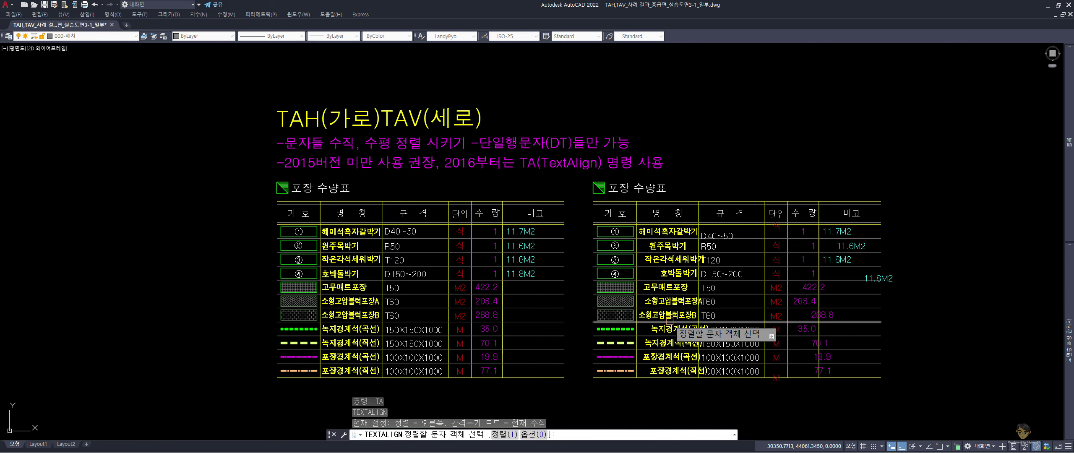
{"action": "type", "text": "o"}
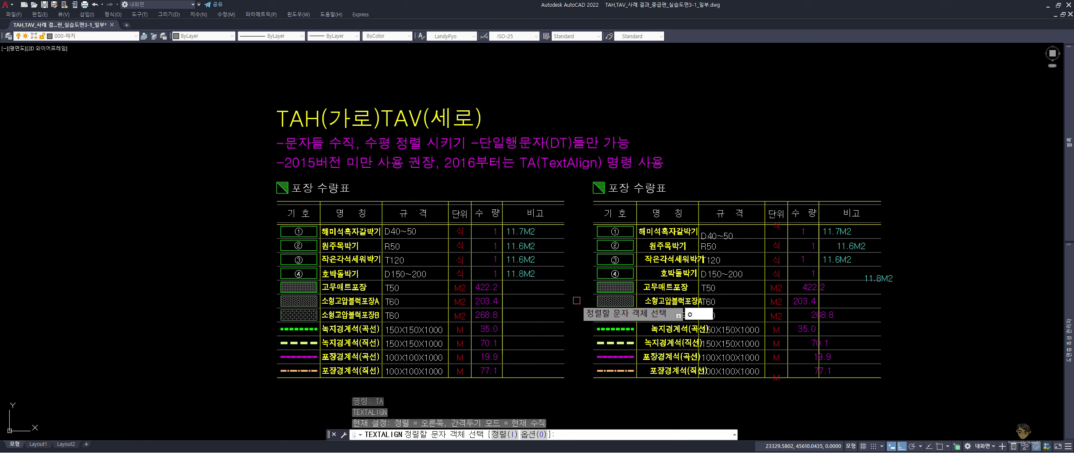
{"action": "key", "text": "Return"}
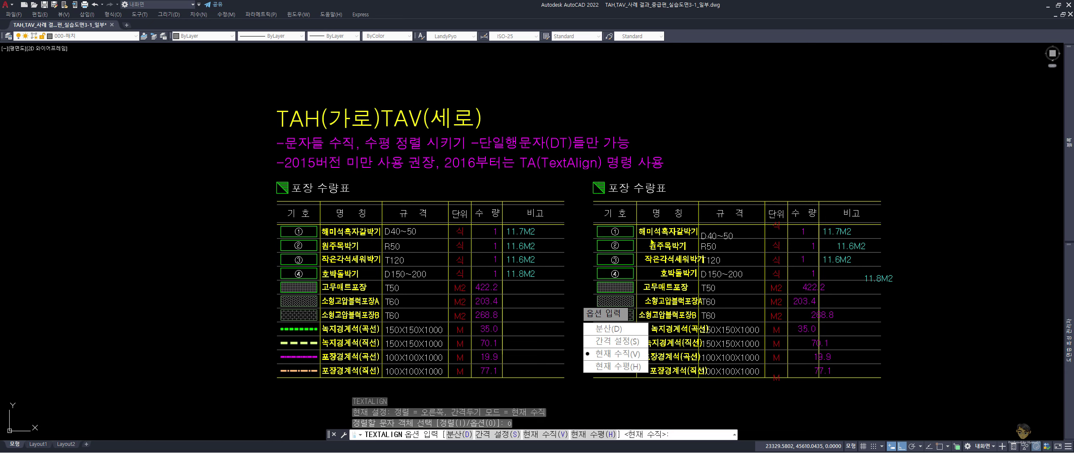
{"action": "key", "text": "Escape"}
{"action": "key", "text": "Escape"}
{"action": "key", "text": "Escape"}
{"action": "left_click", "coordinate": [640, 132]}
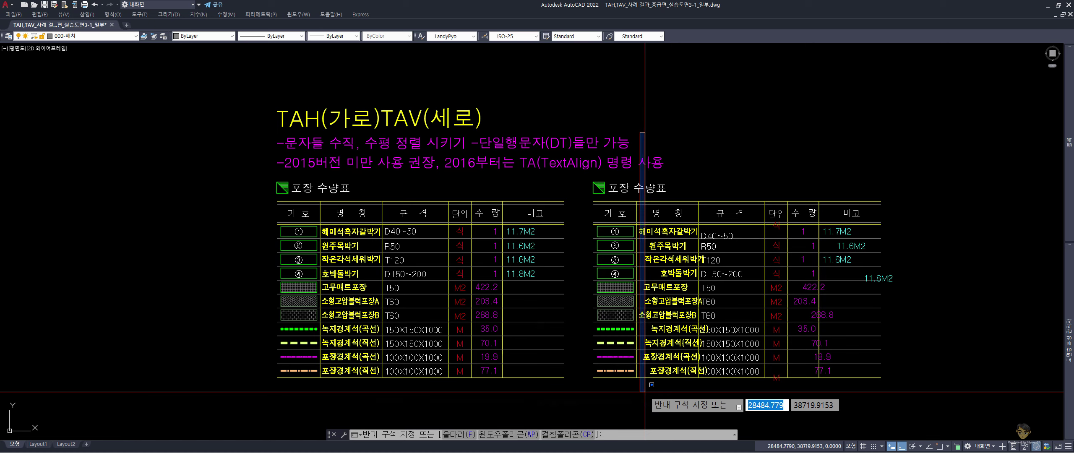
{"action": "key", "text": "Escape"}
{"action": "key", "text": "Escape"}
Run TEXTALIGN (TA) with current vertical mode and Left justification
{"action": "type", "text": "TA"}
{"action": "key", "text": "Return"}
{"action": "type", "text": "o"}
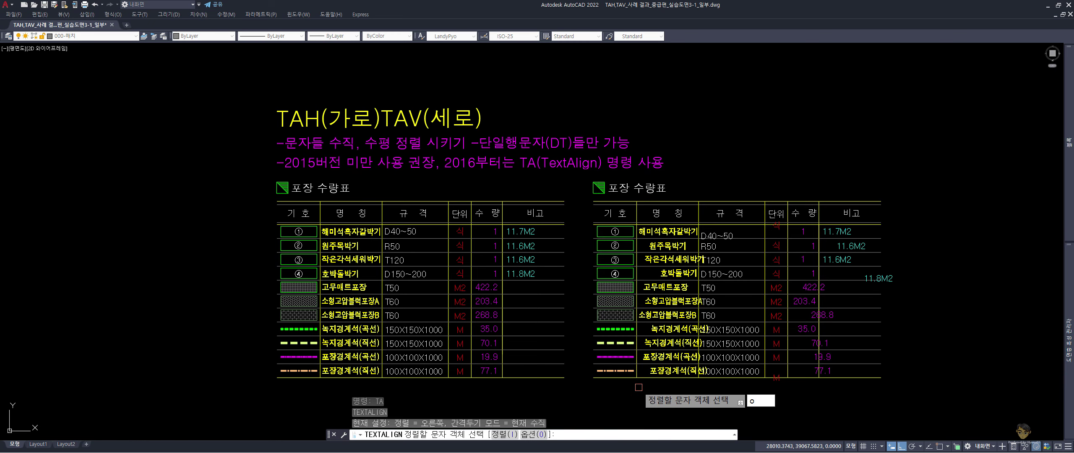
{"action": "key", "text": "Return"}
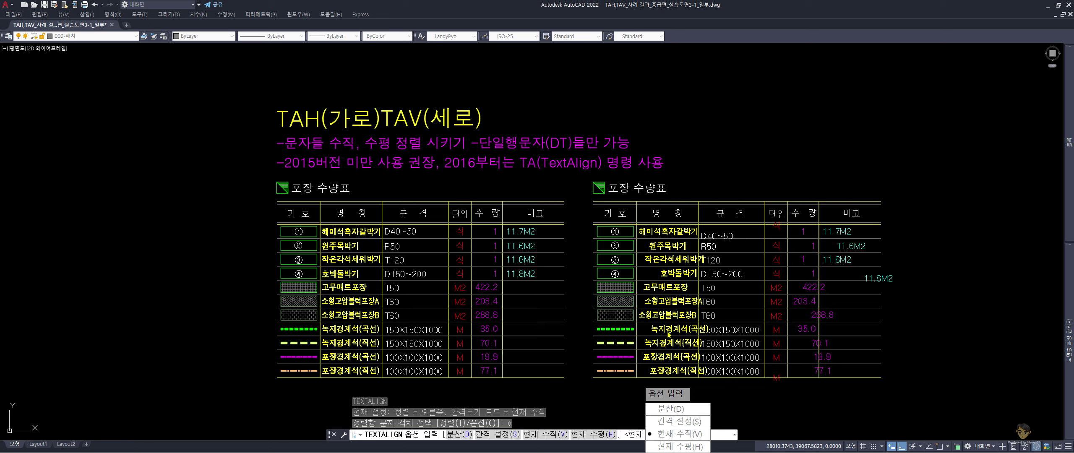
{"action": "key", "text": "Return"}
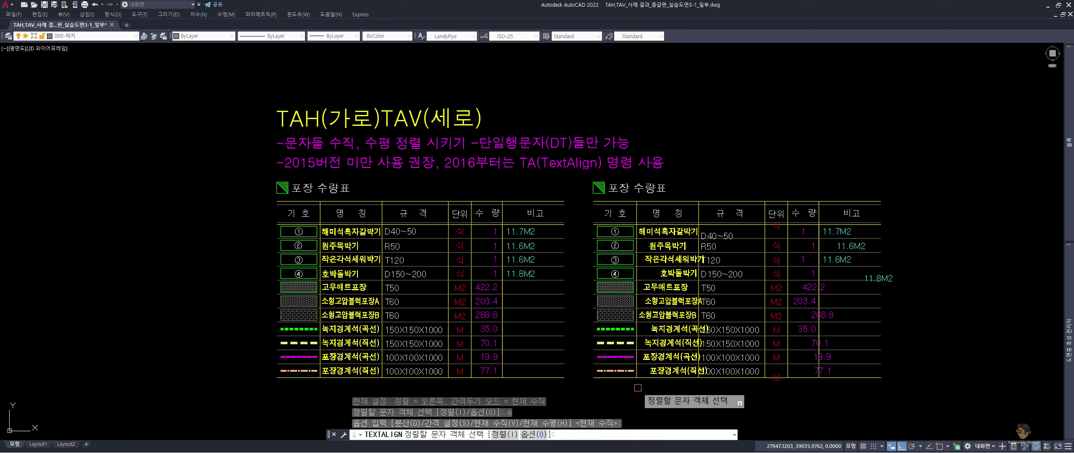
{"action": "type", "text": "i"}
{"action": "key", "text": "Return"}
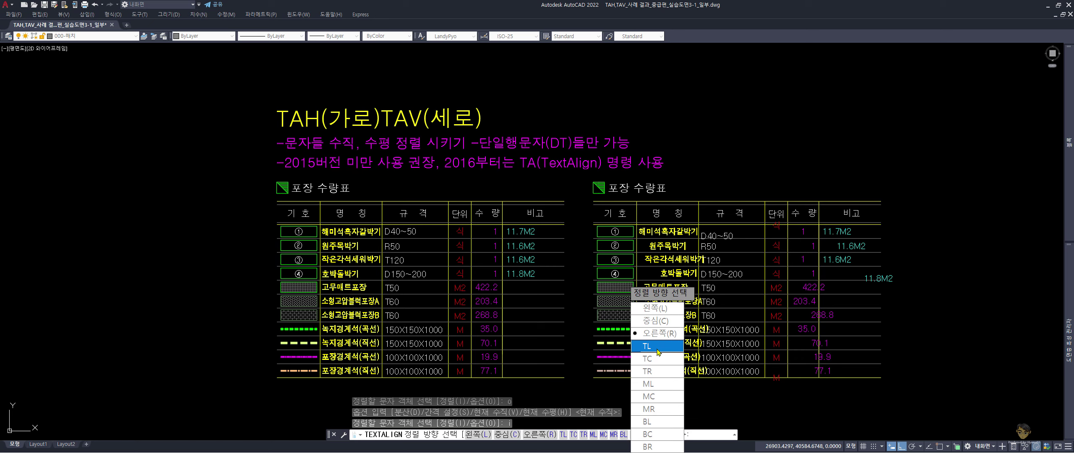
{"action": "left_click", "coordinate": [655, 313]}
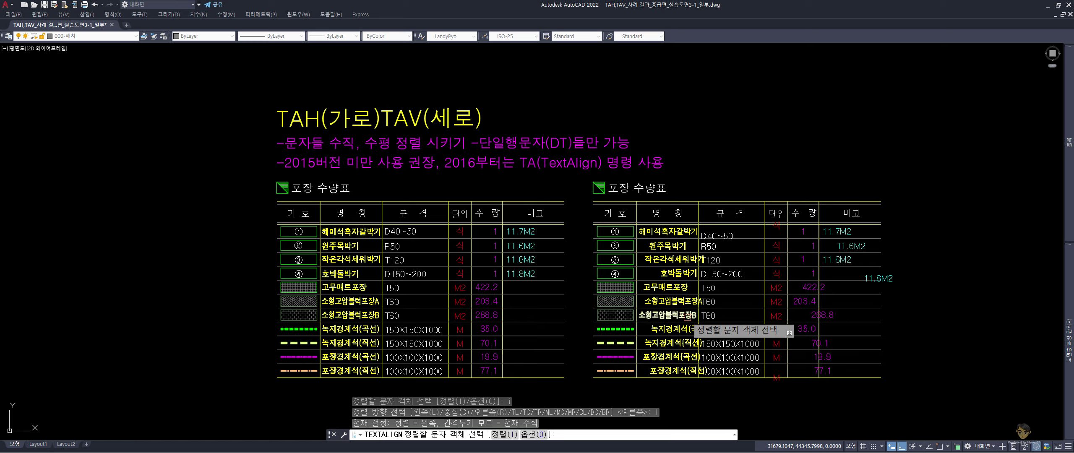
{"action": "scroll", "coordinate": [687, 313], "scroll_direction": "up", "scroll_amount": 2}
{"action": "middle_click_drag", "start_coordinate": [687, 313], "coordinate": [658, 266]}
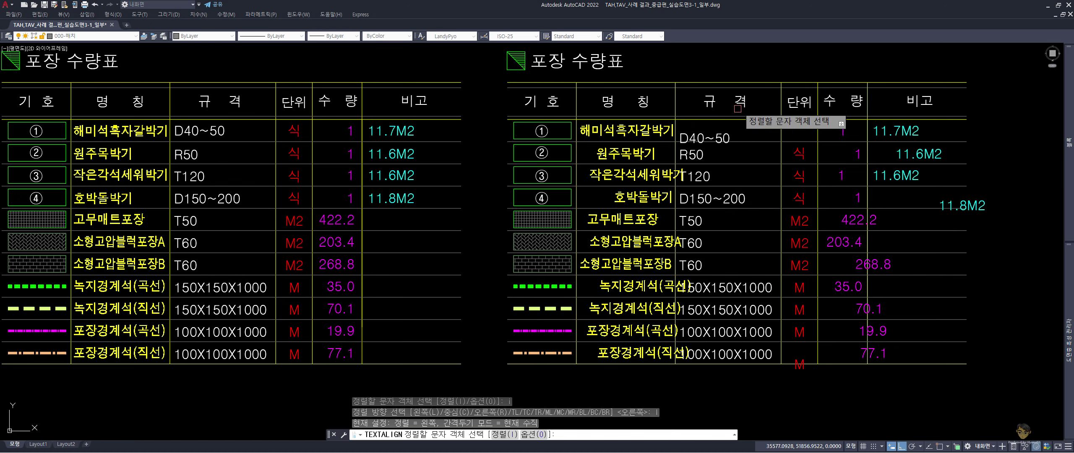
Align the eleven name texts vertically to 해미석흑자갈박기 with ortho on
{"action": "left_click", "coordinate": [566, 106]}
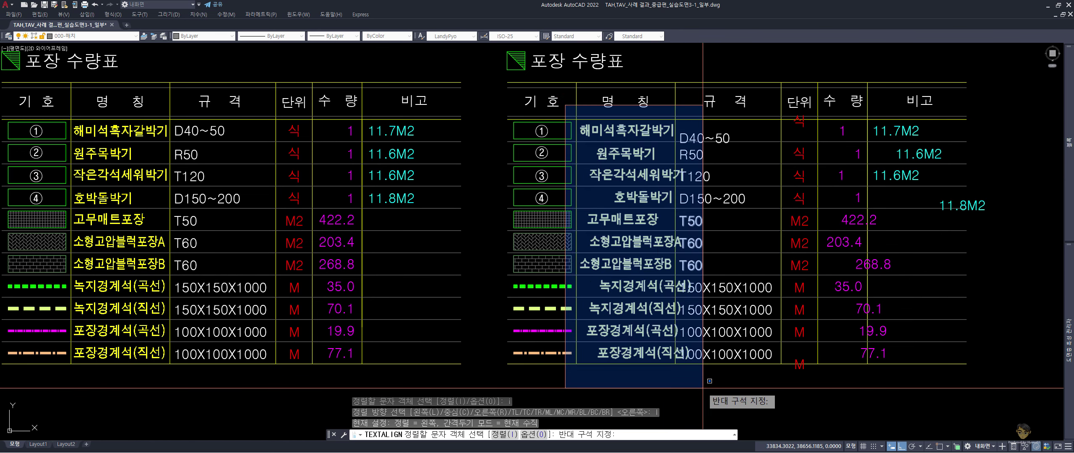
{"action": "left_click", "coordinate": [698, 389]}
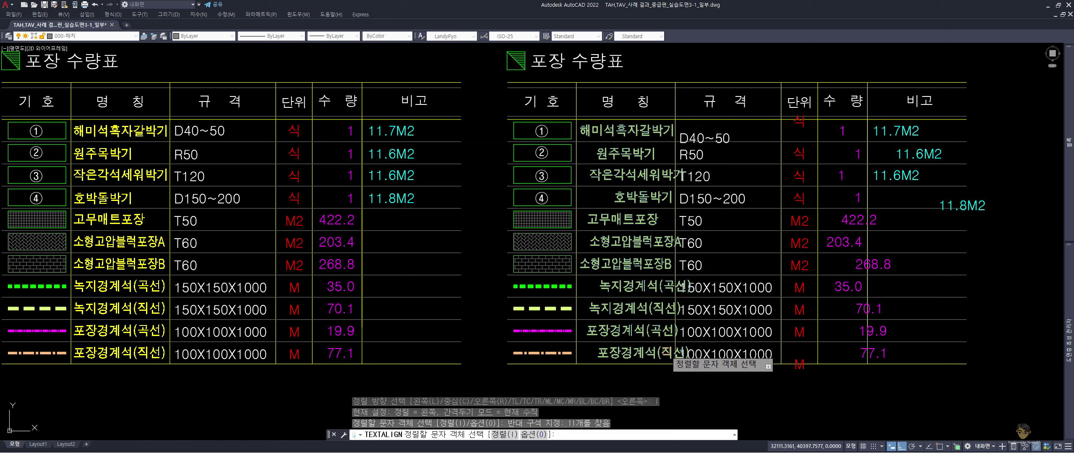
{"action": "key", "text": "Return"}
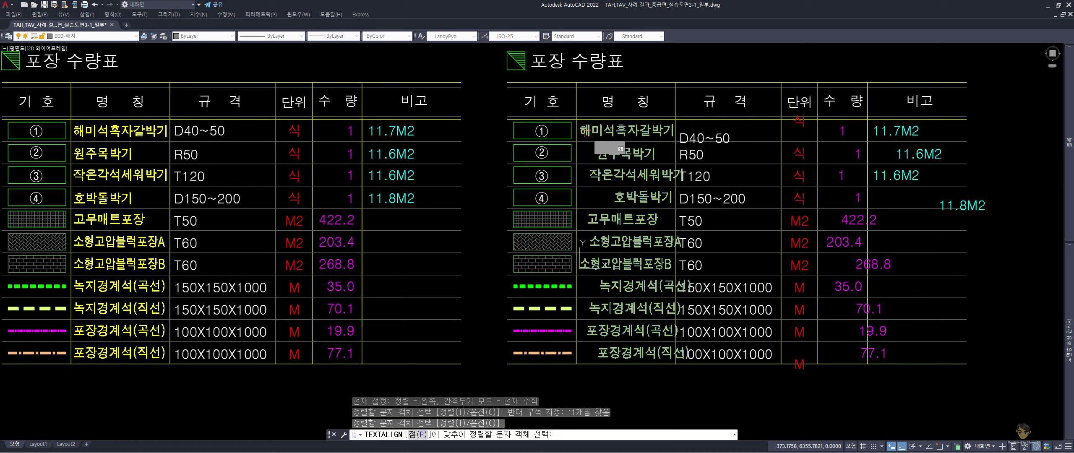
{"action": "left_click", "coordinate": [587, 133]}
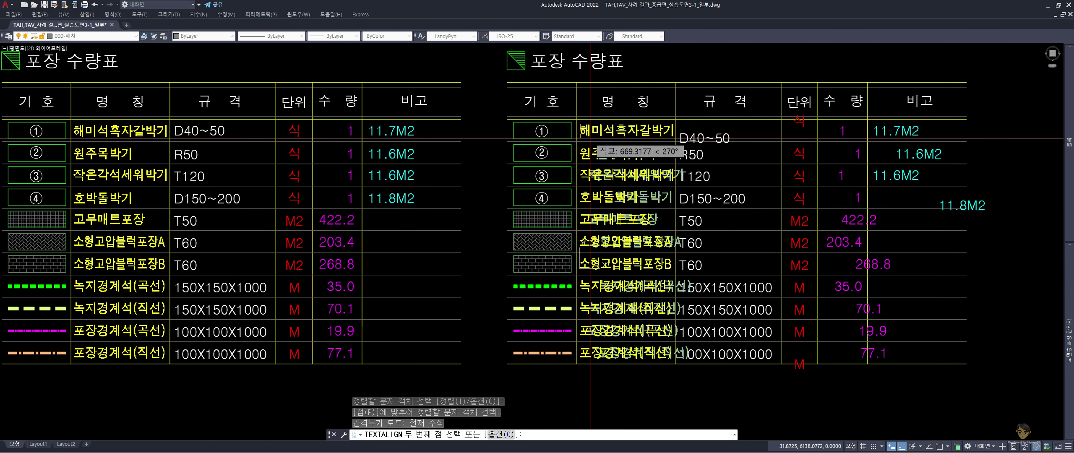
{"action": "key", "text": "F8"}
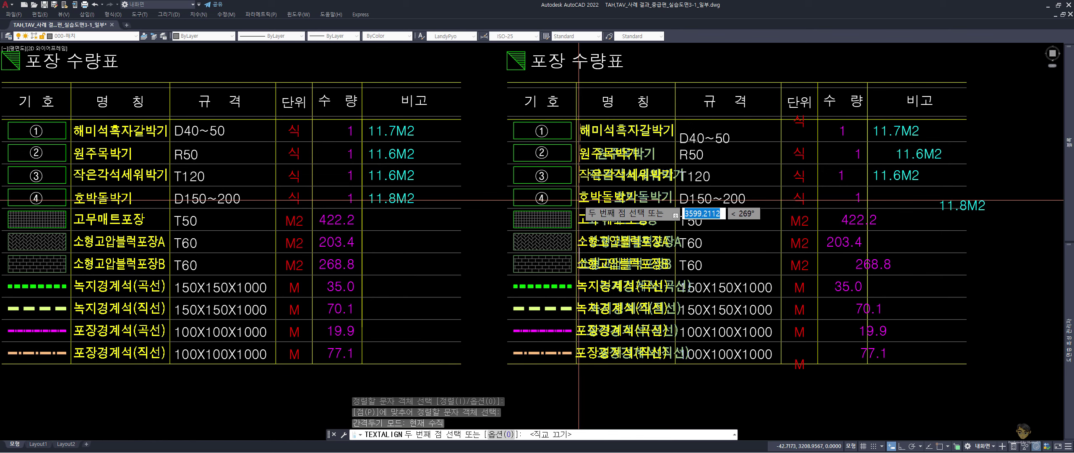
{"action": "key", "text": "F8"}
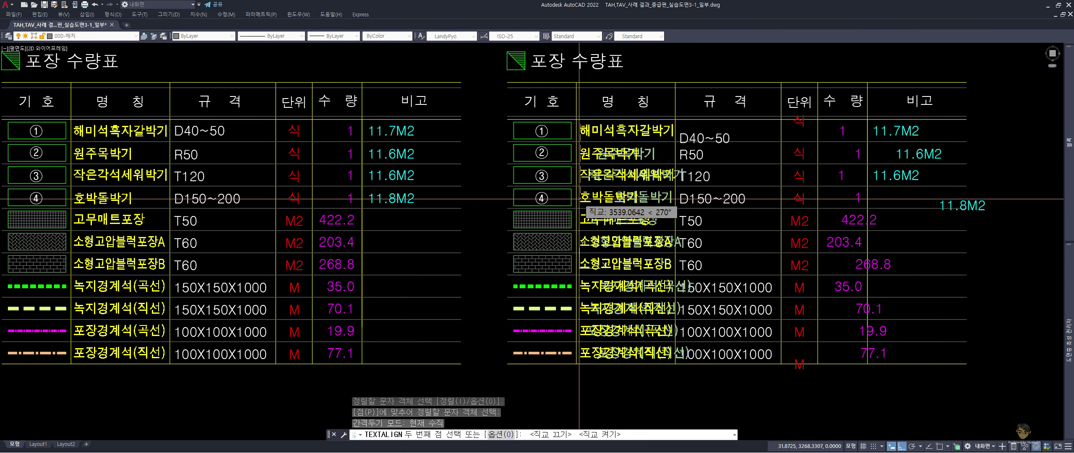
{"action": "left_click", "coordinate": [583, 383]}
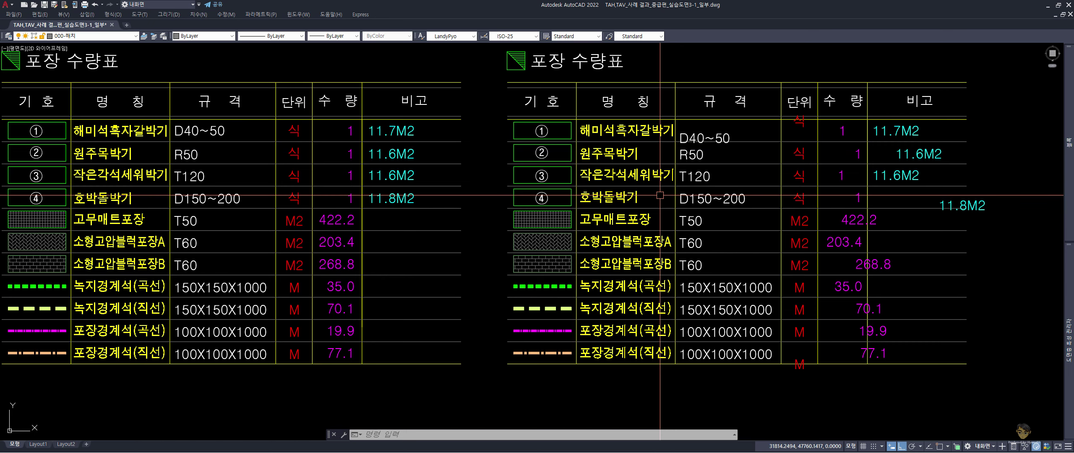
Begin moving the previously selected name texts, then cancel so they stay put
{"action": "type", "text": "m"}
{"action": "key", "text": "Return"}
{"action": "type", "text": "p"}
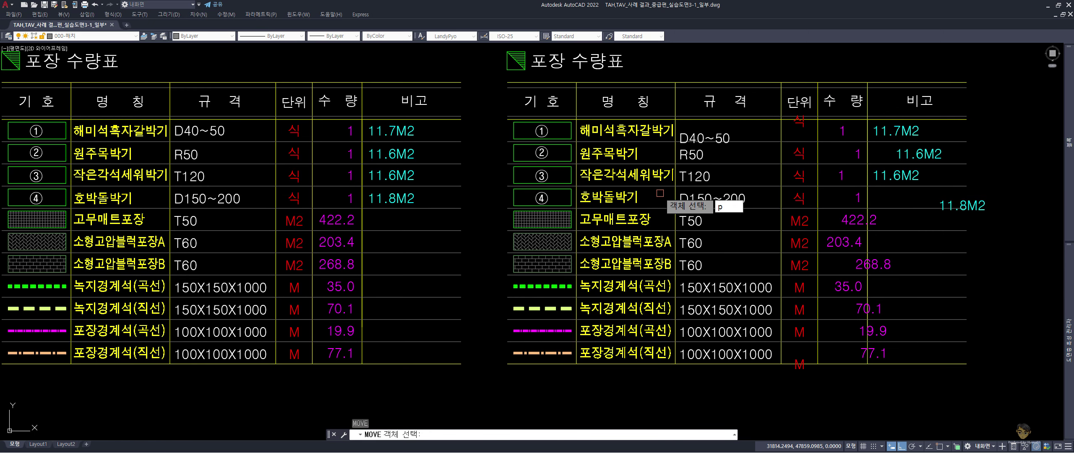
{"action": "key", "text": "Return"}
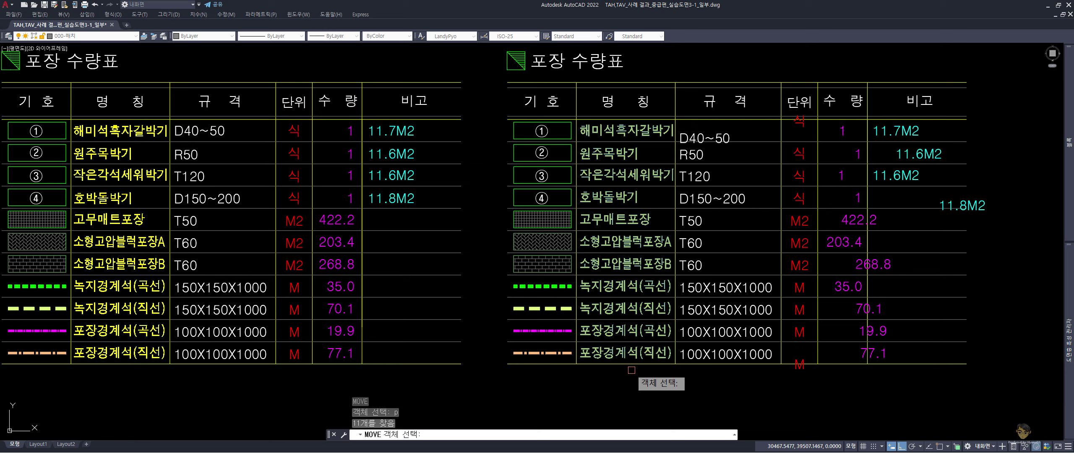
{"action": "key", "text": "Return"}
{"action": "left_click", "coordinate": [632, 394]}
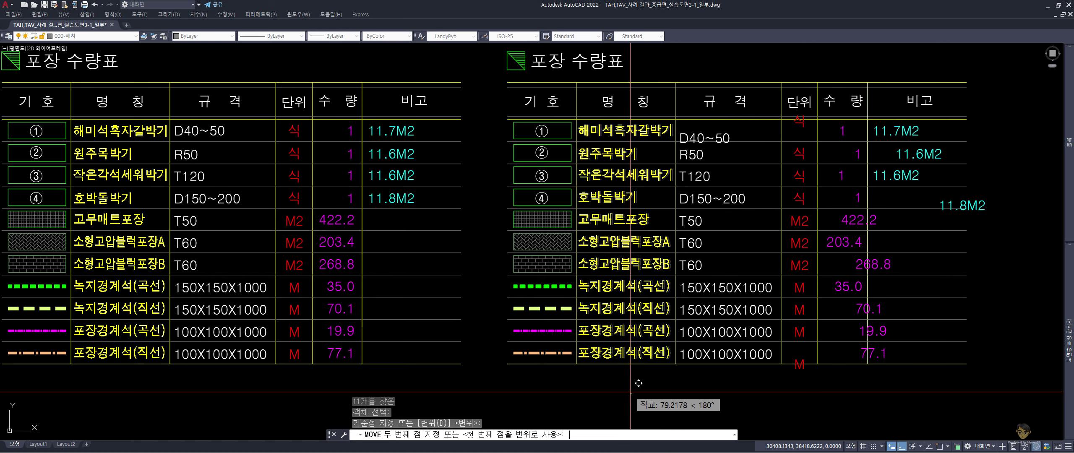
{"action": "key", "text": "F8"}
{"action": "key", "text": "F8"}
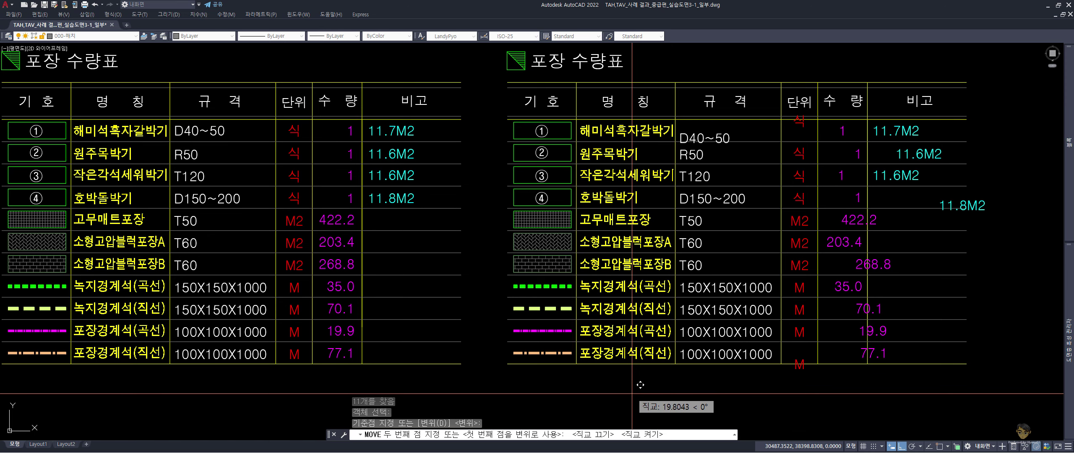
{"action": "scroll", "coordinate": [628, 392], "scroll_direction": "up", "scroll_amount": 4}
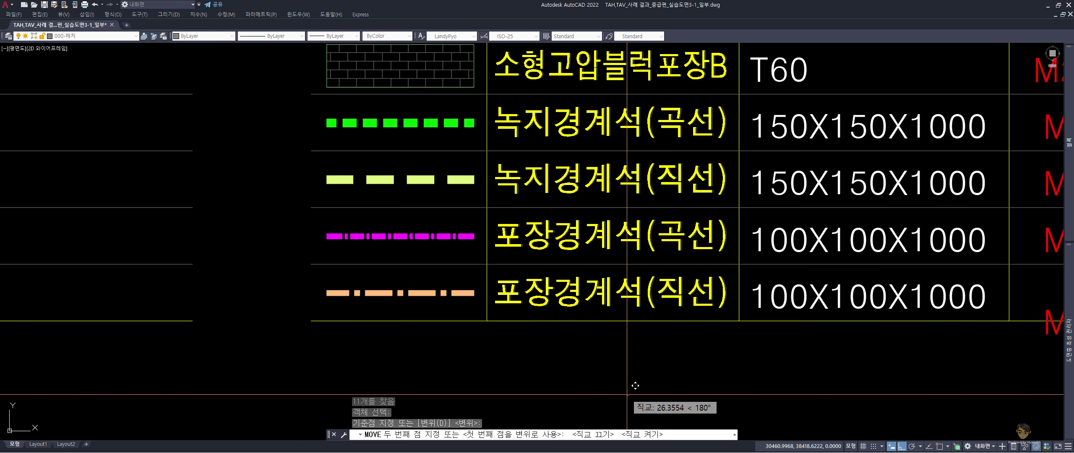
{"action": "key", "text": "Escape"}
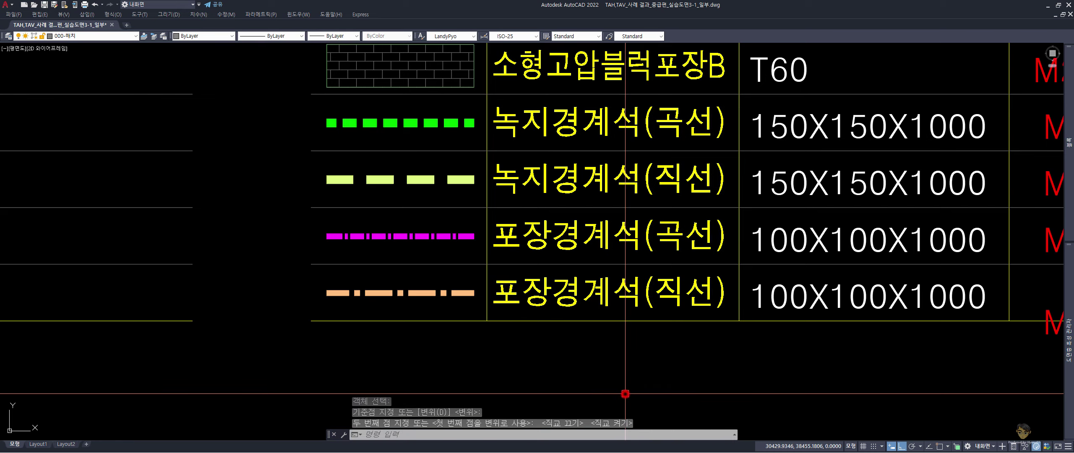
Zoom out and bring up the folder of lisp routines
{"action": "scroll", "coordinate": [625, 392], "scroll_direction": "down", "scroll_amount": 4}
{"action": "scroll", "coordinate": [628, 302], "scroll_direction": "down", "scroll_amount": 1}
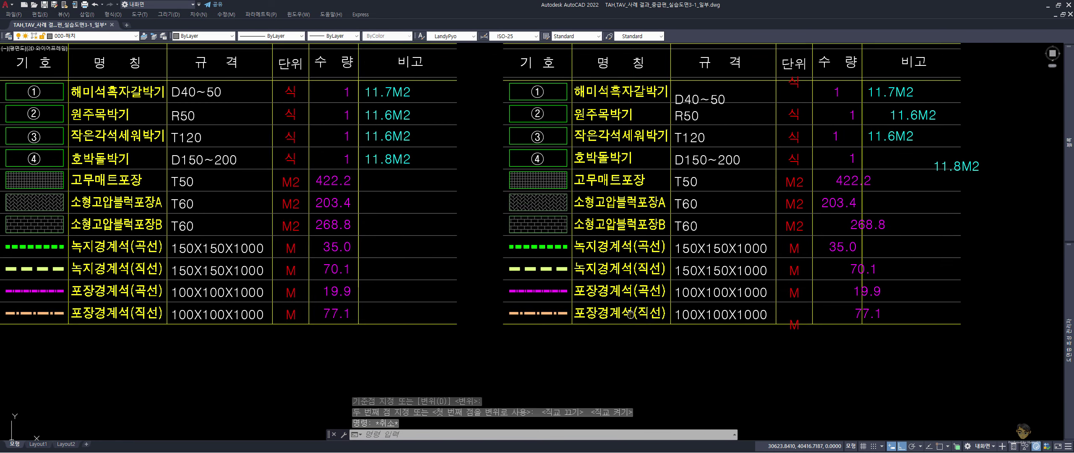
{"action": "scroll", "coordinate": [628, 312], "scroll_direction": "down", "scroll_amount": 1}
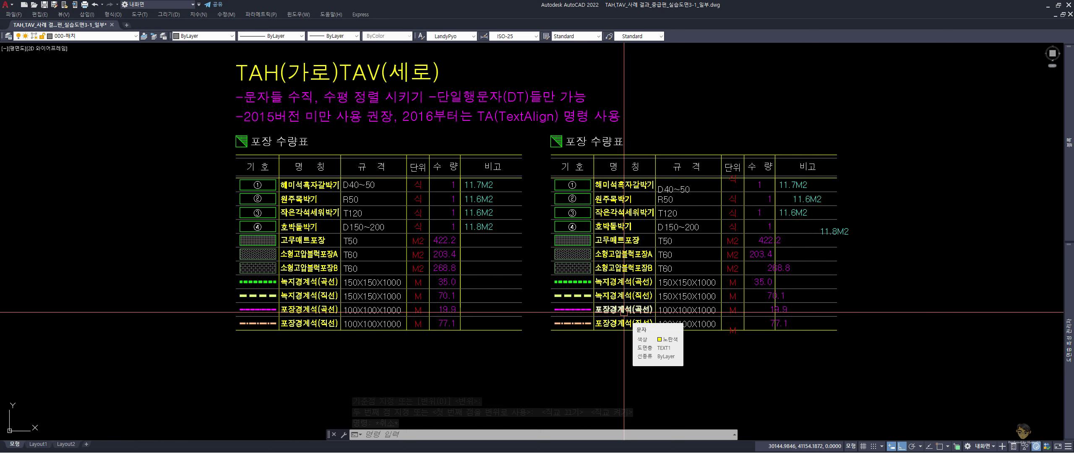
{"action": "left_click", "coordinate": [106, 443]}
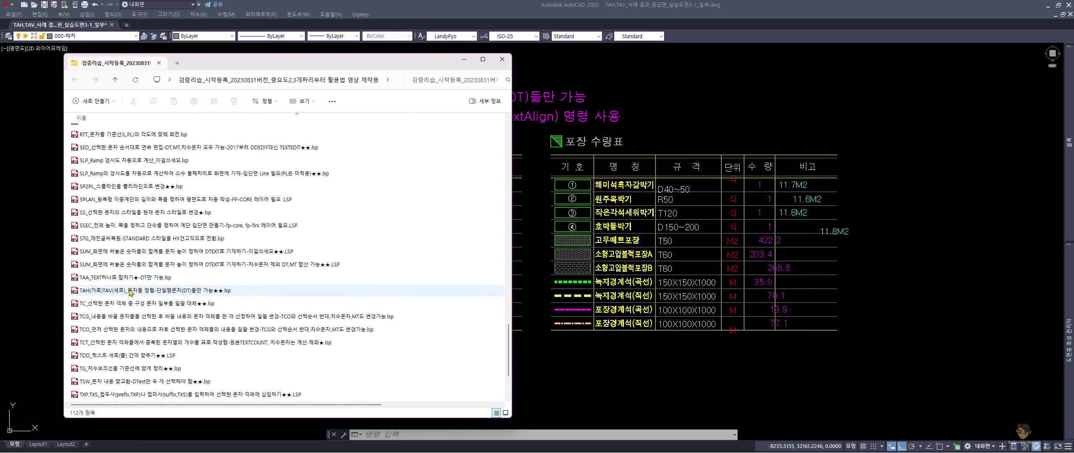
{"action": "mouse_move", "coordinate": [151, 290]}
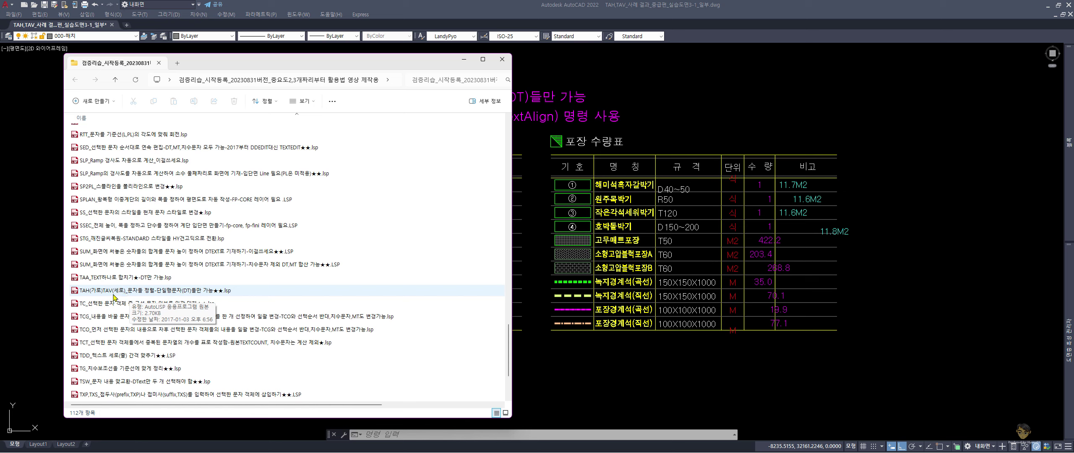
Drag the TAH(가로)TAV(세로) .lsp file onto the drawing to load it
{"action": "left_click_drag", "start_coordinate": [94, 294], "coordinate": [627, 373]}
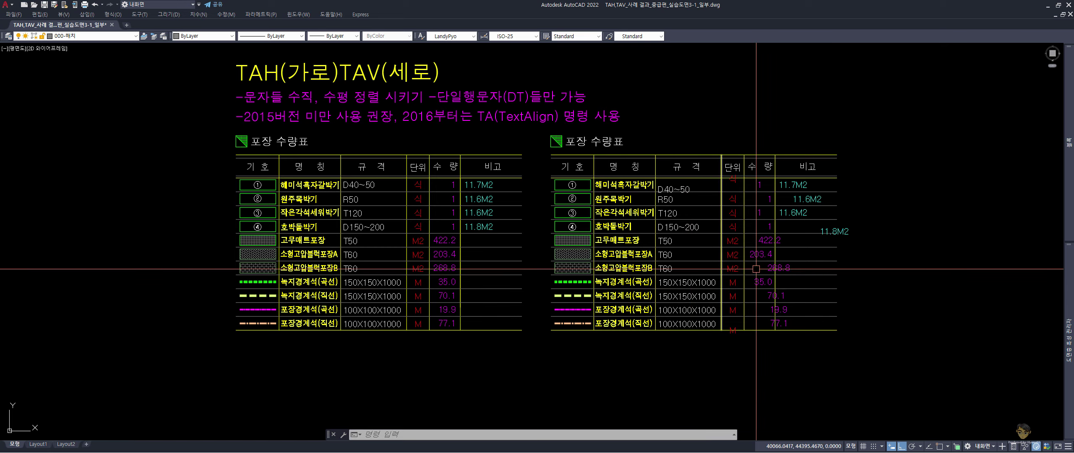
{"action": "scroll", "coordinate": [756, 269], "scroll_direction": "up", "scroll_amount": 1}
{"action": "scroll", "coordinate": [697, 233], "scroll_direction": "up", "scroll_amount": 1}
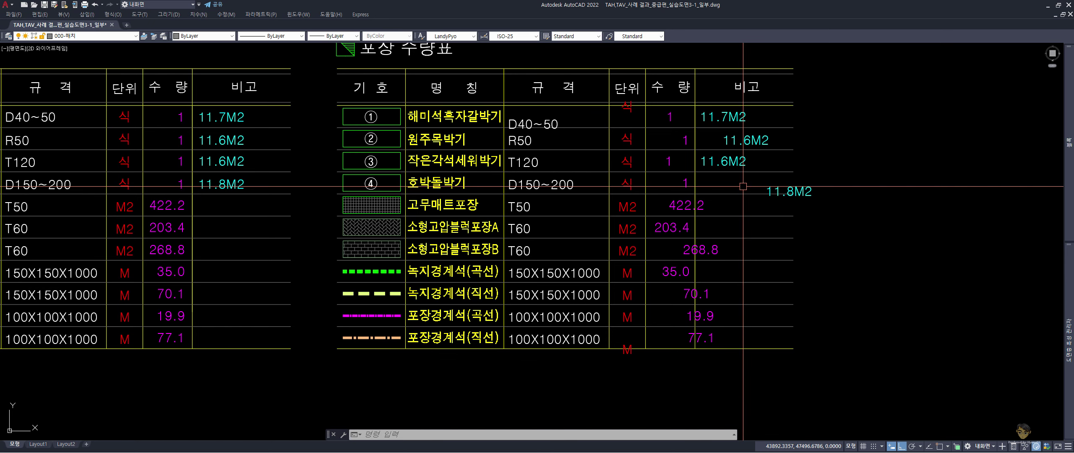
{"action": "type", "text": "TAV"}
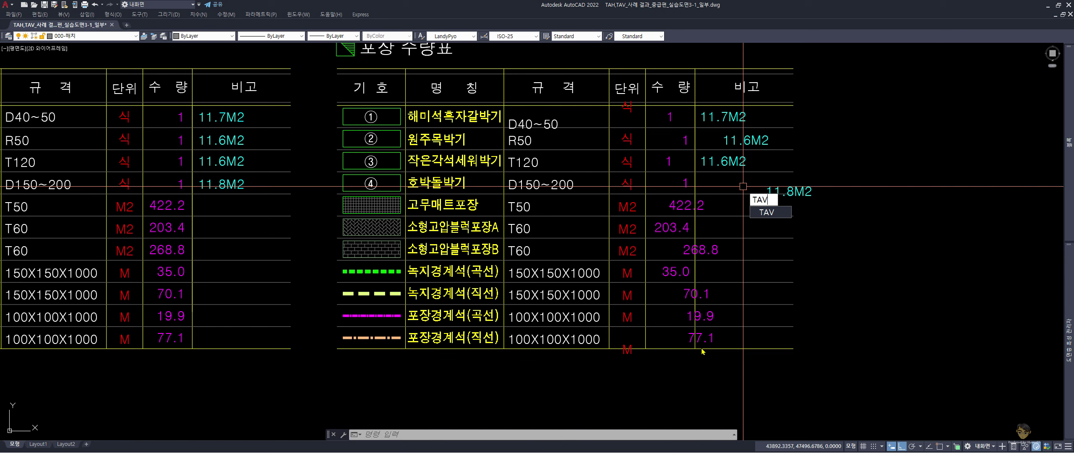
Start TAV and crossing-select the cyan M2 remarks in the 비고 column
{"action": "key", "text": "Return"}
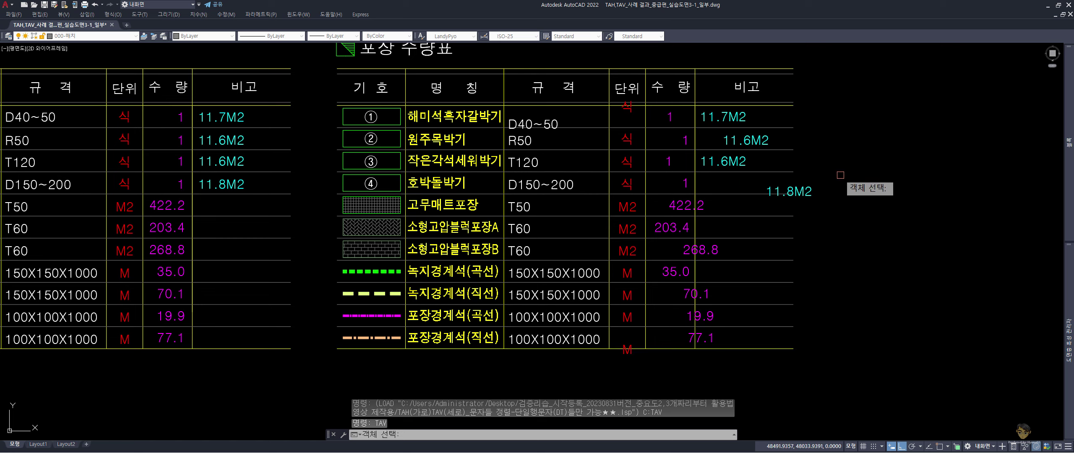
{"action": "left_click", "coordinate": [849, 207]}
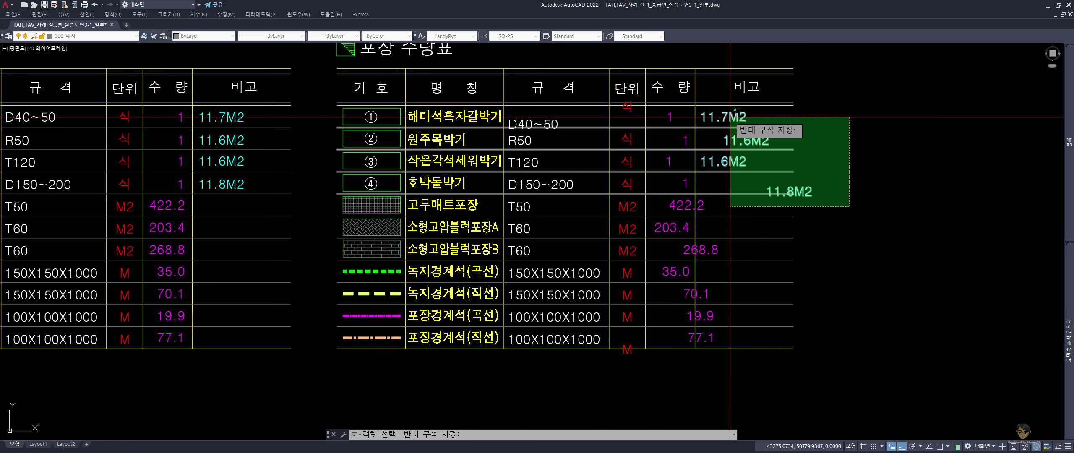
{"action": "left_click", "coordinate": [730, 117]}
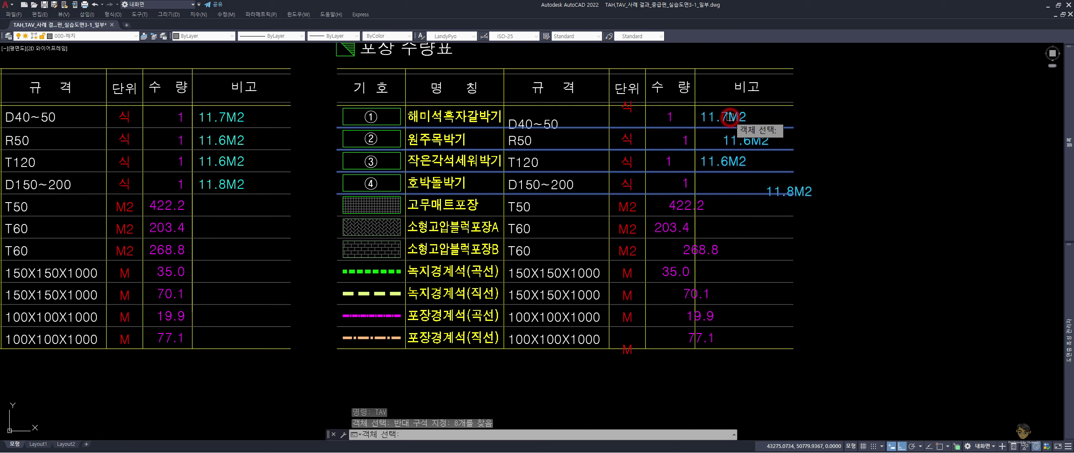
Left-align the four M2 remarks to a common left edge in the 비고 column
{"action": "key", "text": "Return"}
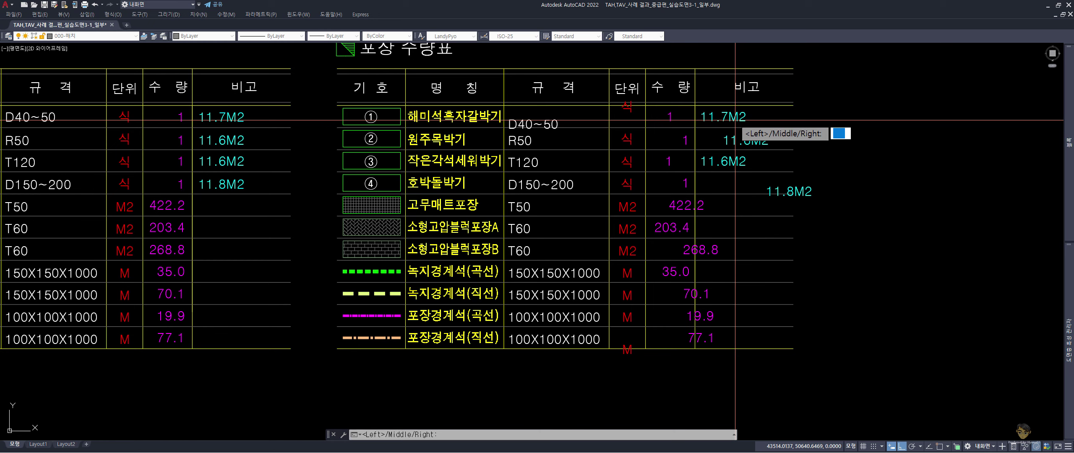
{"action": "key", "text": "Return"}
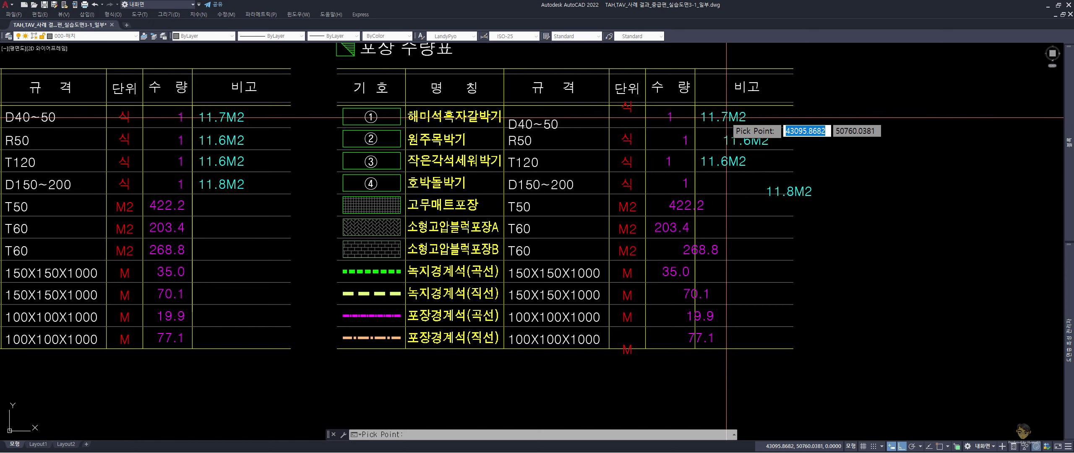
{"action": "scroll", "coordinate": [715, 122], "scroll_direction": "up", "scroll_amount": 2}
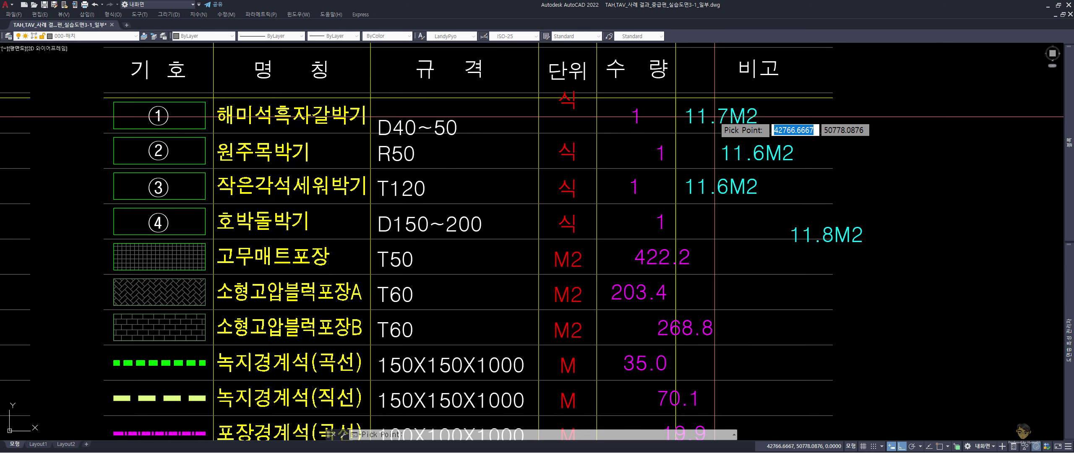
{"action": "scroll", "coordinate": [722, 117], "scroll_direction": "up", "scroll_amount": 2}
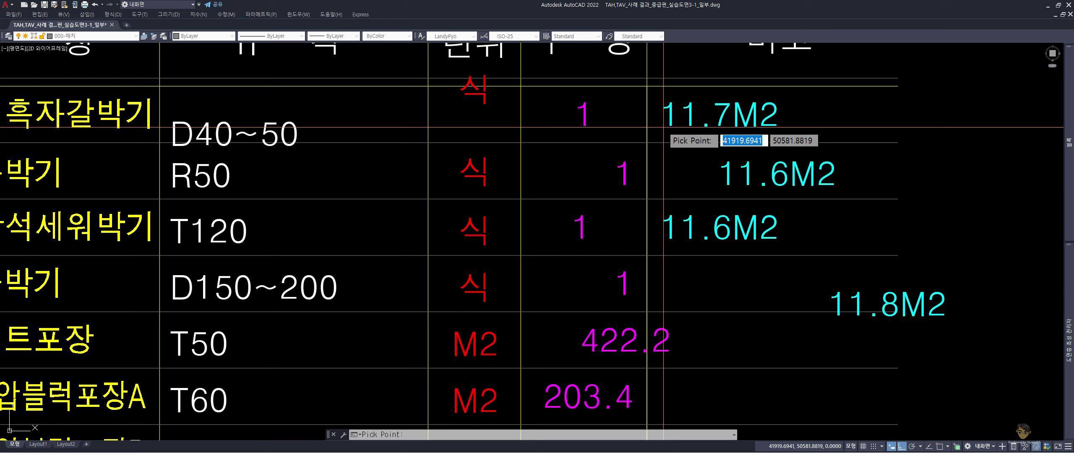
{"action": "left_click", "coordinate": [663, 127]}
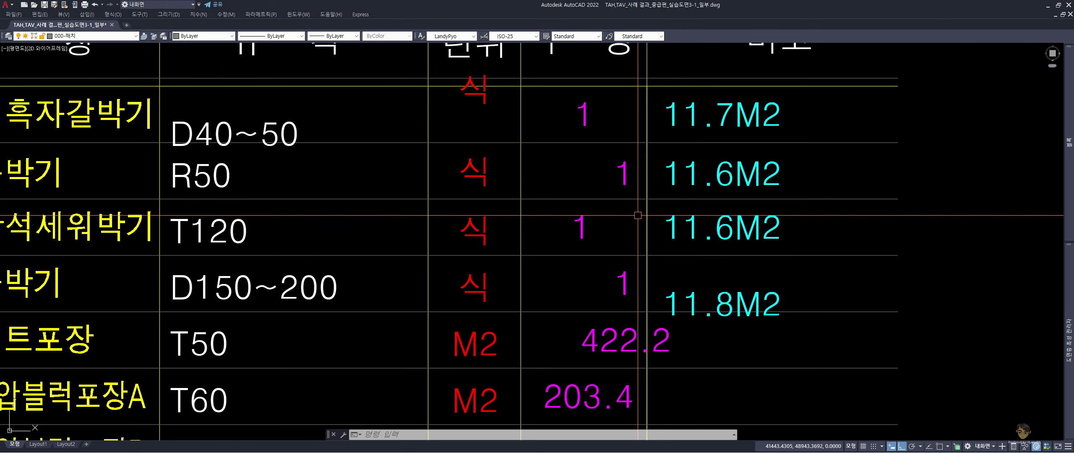
{"action": "scroll", "coordinate": [636, 215], "scroll_direction": "down", "scroll_amount": 4}
Run TAV again and window-select the 12 magenta 수량 quantity numbers
{"action": "middle_click_drag", "start_coordinate": [584, 260], "coordinate": [562, 219]}
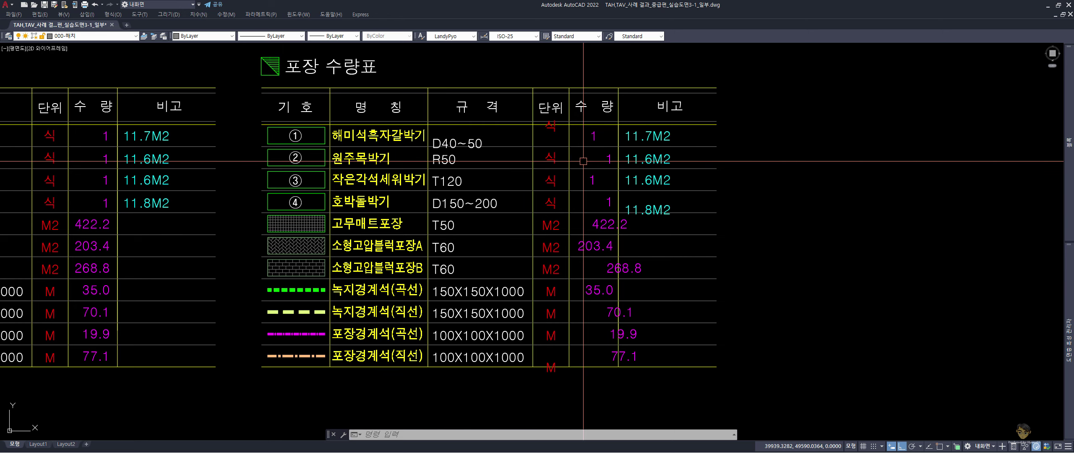
{"action": "type", "text": "TAV"}
{"action": "key", "text": "Return"}
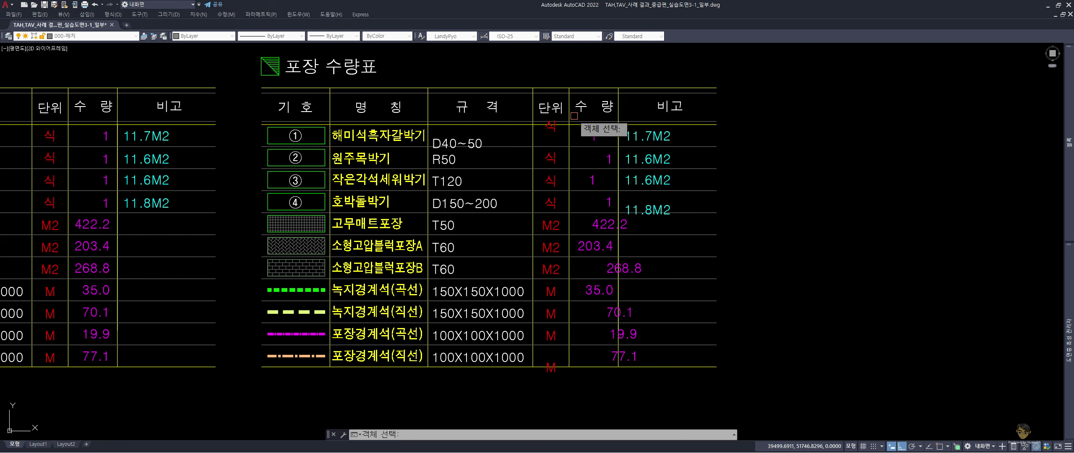
{"action": "scroll", "coordinate": [576, 123], "scroll_direction": "up", "scroll_amount": 2}
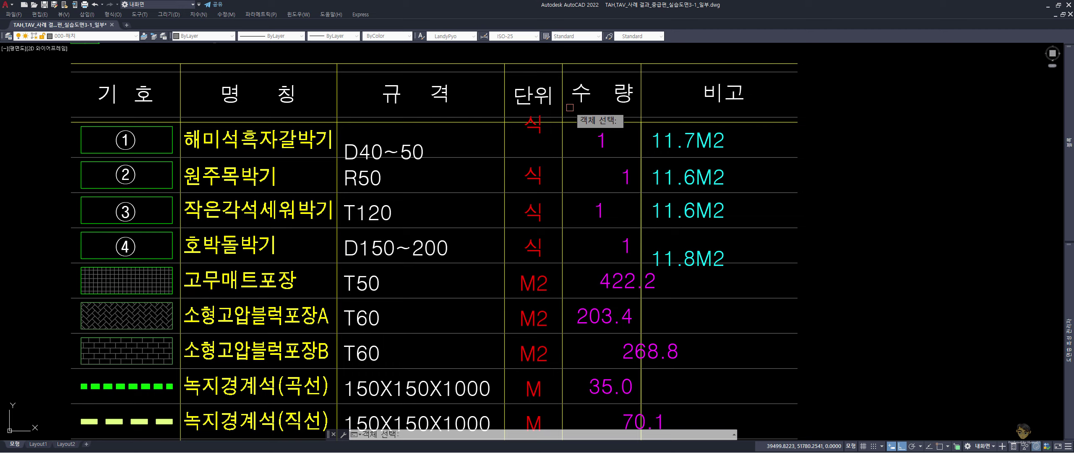
{"action": "left_click", "coordinate": [570, 107]}
{"action": "scroll", "coordinate": [681, 319], "scroll_direction": "down", "scroll_amount": 2}
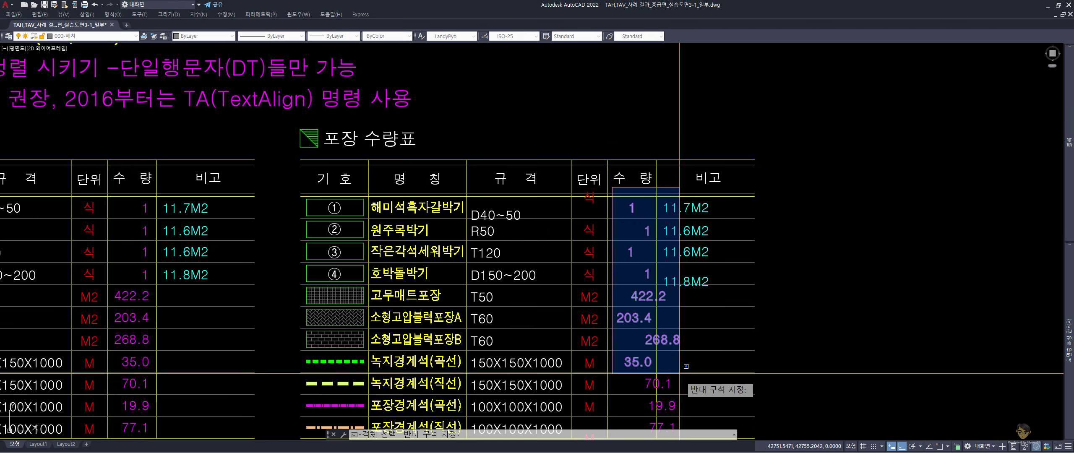
{"action": "middle_click_drag", "start_coordinate": [686, 367], "coordinate": [675, 271]}
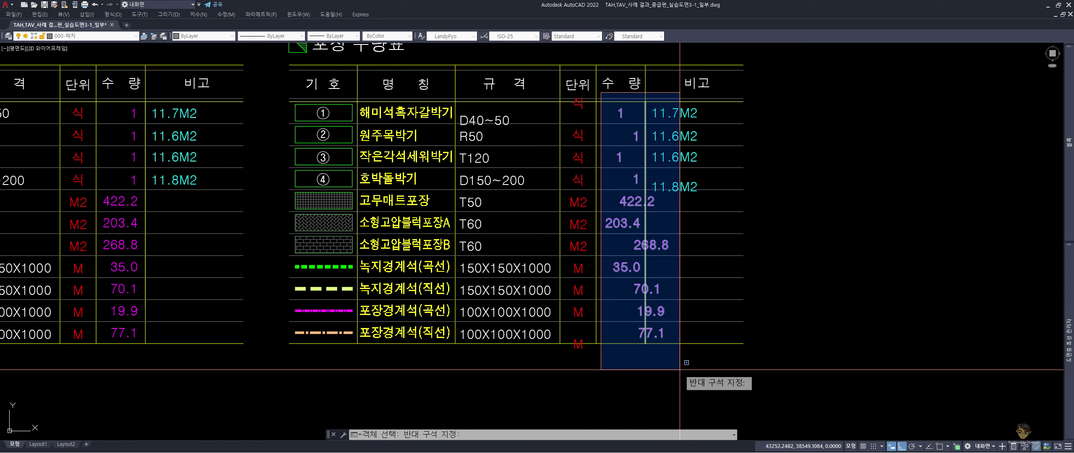
{"action": "left_click", "coordinate": [675, 371]}
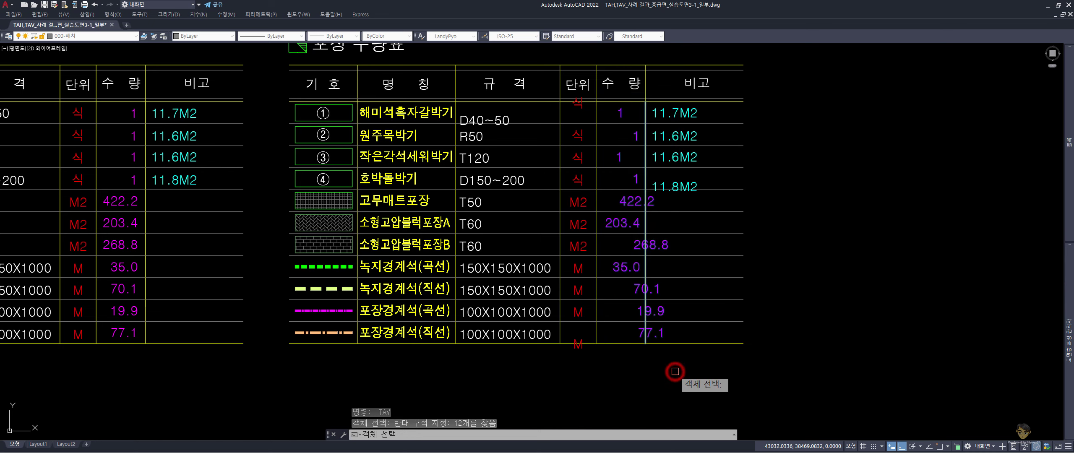
Right-align the 수량 numbers to a common right edge in the column
{"action": "key", "text": "Return"}
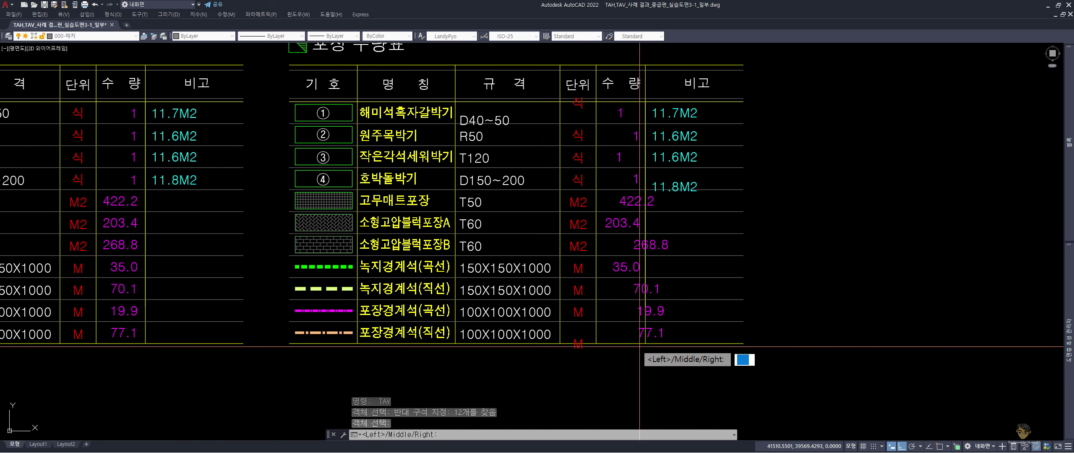
{"action": "scroll", "coordinate": [582, 335], "scroll_direction": "down", "scroll_amount": 2}
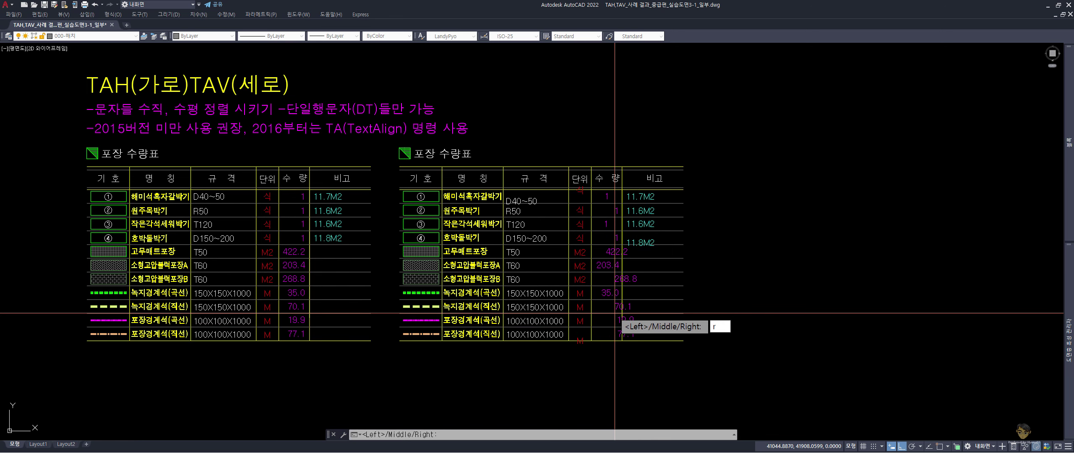
{"action": "key", "text": "Return"}
{"action": "scroll", "coordinate": [621, 309], "scroll_direction": "up", "scroll_amount": 2}
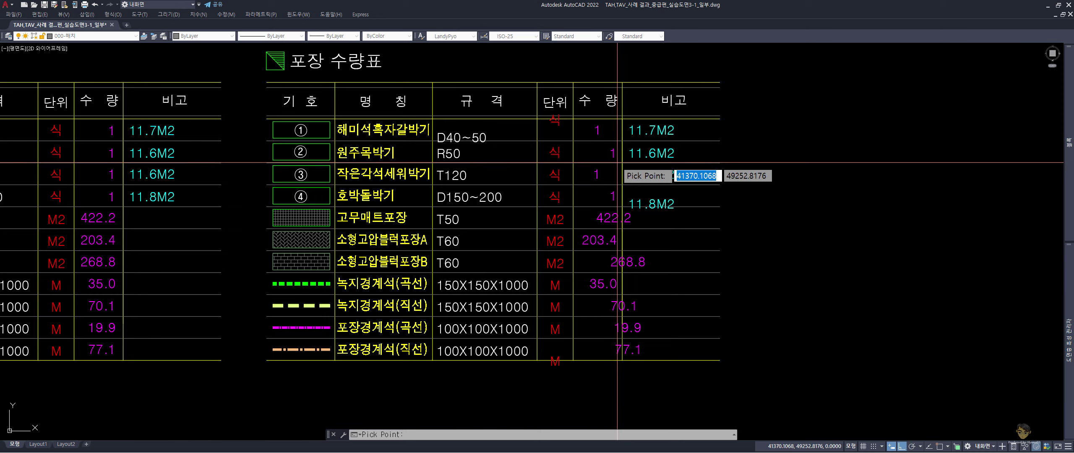
{"action": "left_click", "coordinate": [642, 174]}
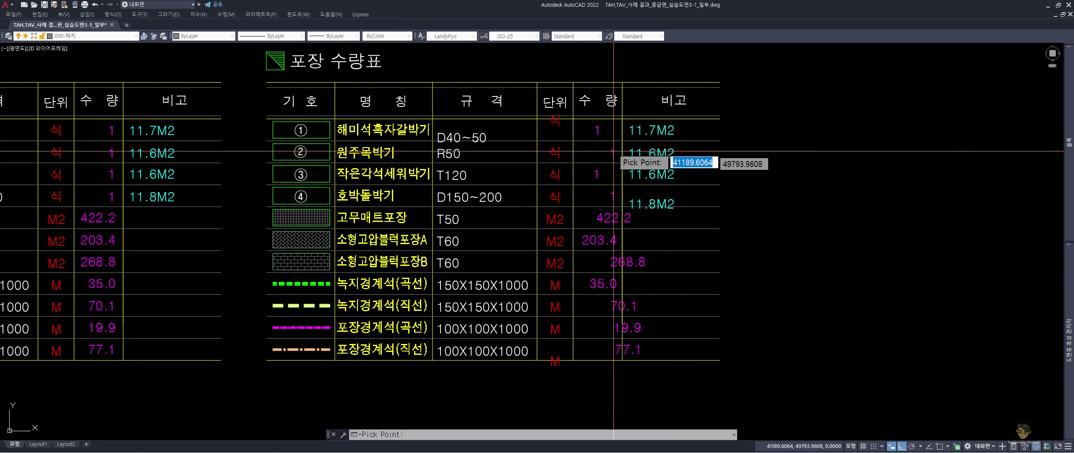
{"action": "scroll", "coordinate": [618, 291], "scroll_direction": "up", "scroll_amount": 4}
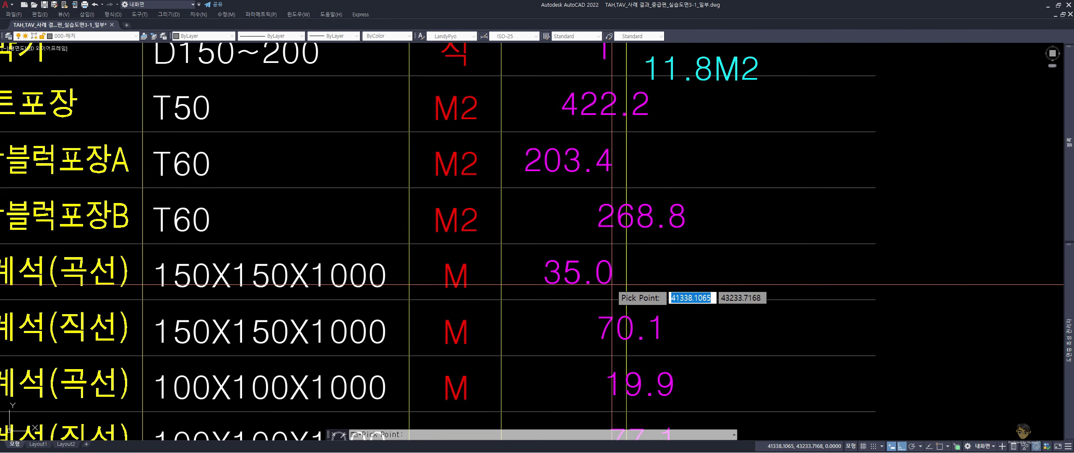
{"action": "left_click", "coordinate": [612, 285]}
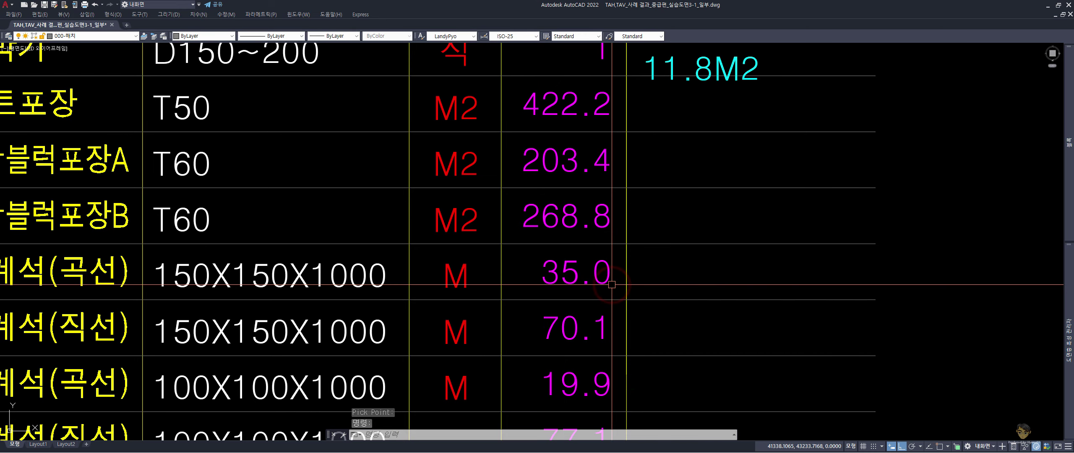
{"action": "scroll", "coordinate": [612, 285], "scroll_direction": "down", "scroll_amount": 4}
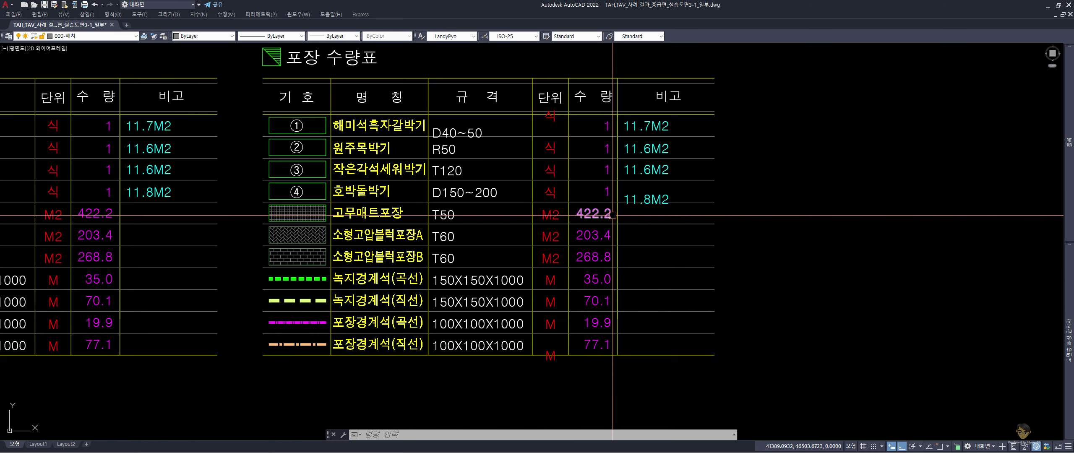
Move the four '1' quantities into line with the other 수량 numbers
{"action": "scroll", "coordinate": [604, 174], "scroll_direction": "up", "scroll_amount": 2}
{"action": "left_click", "coordinate": [578, 86]}
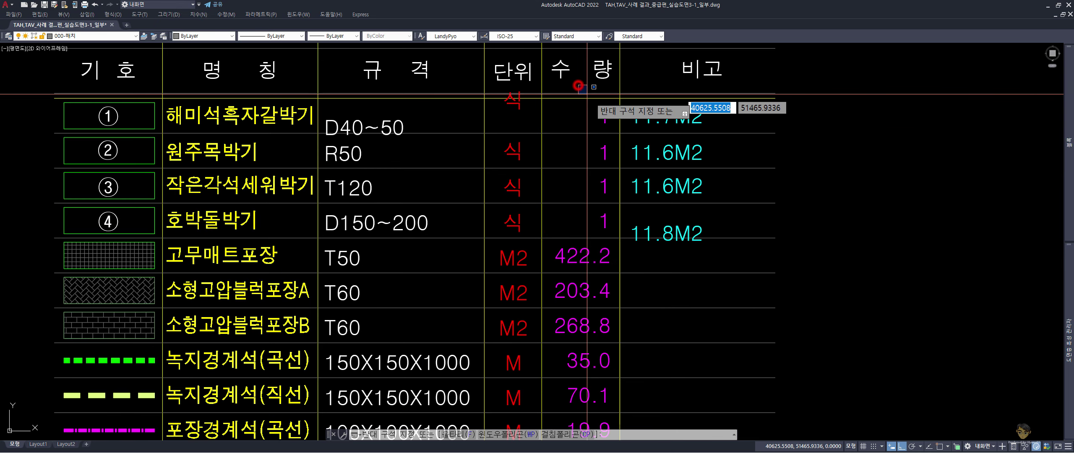
{"action": "left_click", "coordinate": [624, 247]}
{"action": "type", "text": "m"}
{"action": "key", "text": "Return"}
{"action": "left_click", "coordinate": [718, 262]}
Reframe the table and start the row-alignment command TAH
{"action": "scroll", "coordinate": [587, 313], "scroll_direction": "down", "scroll_amount": 2}
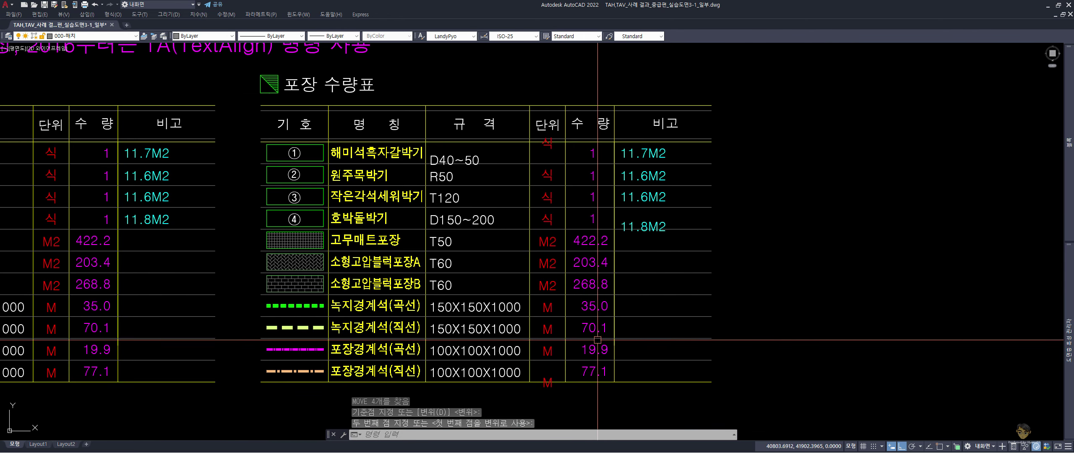
{"action": "mouse_move", "coordinate": [598, 244]}
{"action": "middle_click_drag", "start_coordinate": [568, 332], "coordinate": [572, 313]}
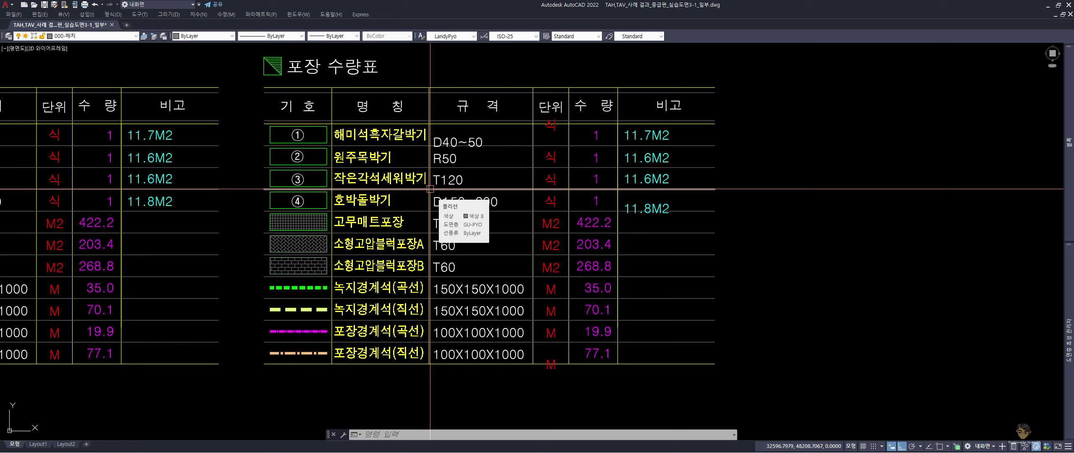
{"action": "mouse_move", "coordinate": [437, 182]}
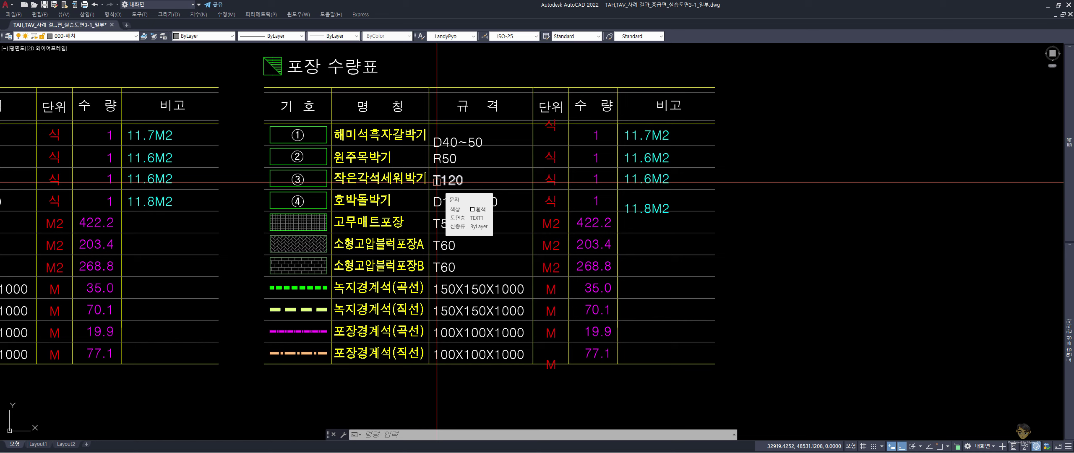
{"action": "type", "text": "t"}
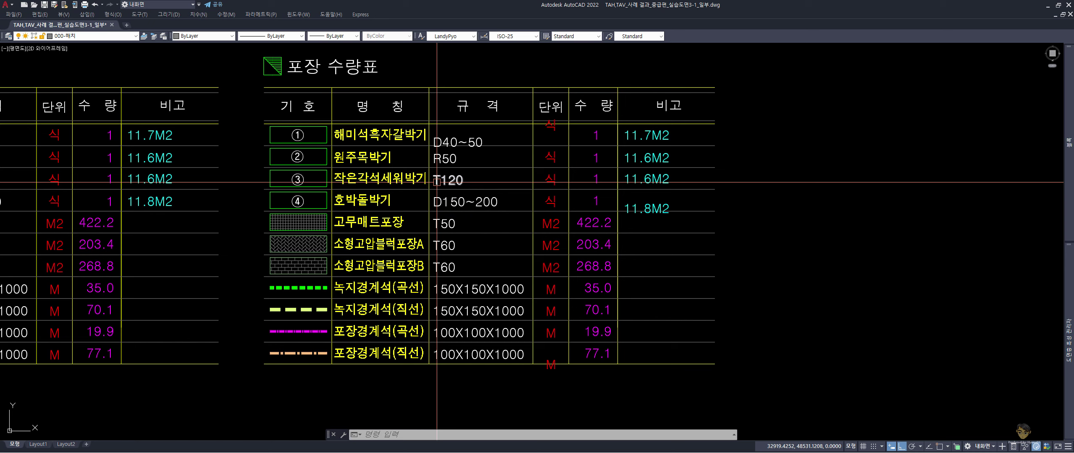
{"action": "type", "text": "tah"}
{"action": "key", "text": "Return"}
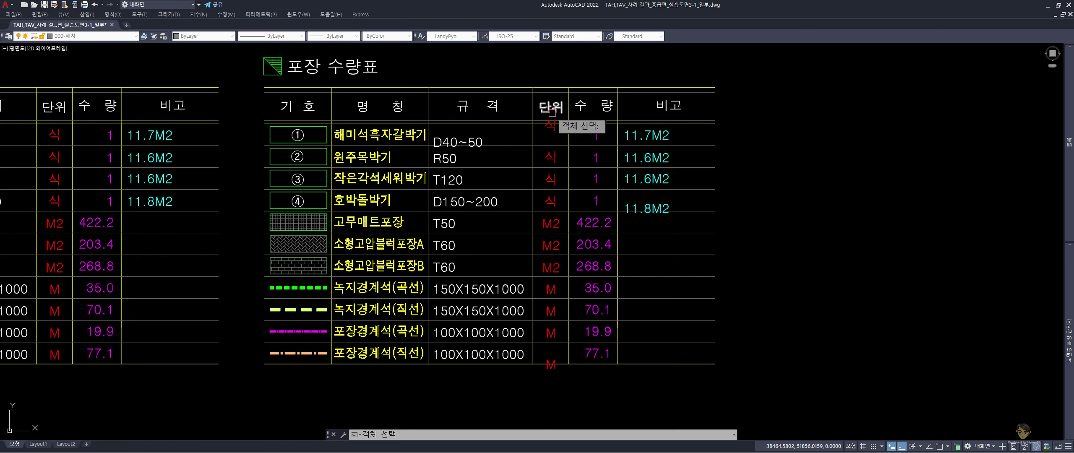
Align the header labels 기 호 through 비고 on one common row
{"action": "left_click", "coordinate": [245, 88]}
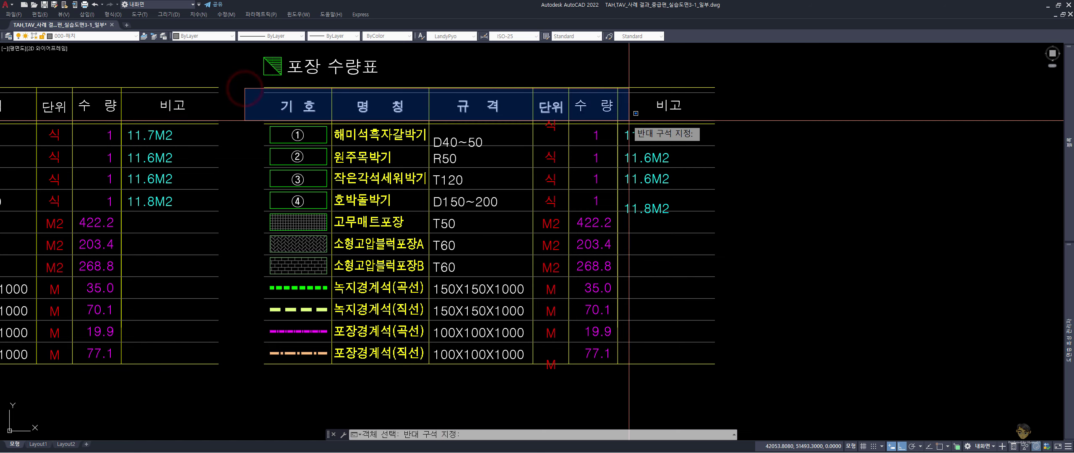
{"action": "left_click", "coordinate": [699, 117]}
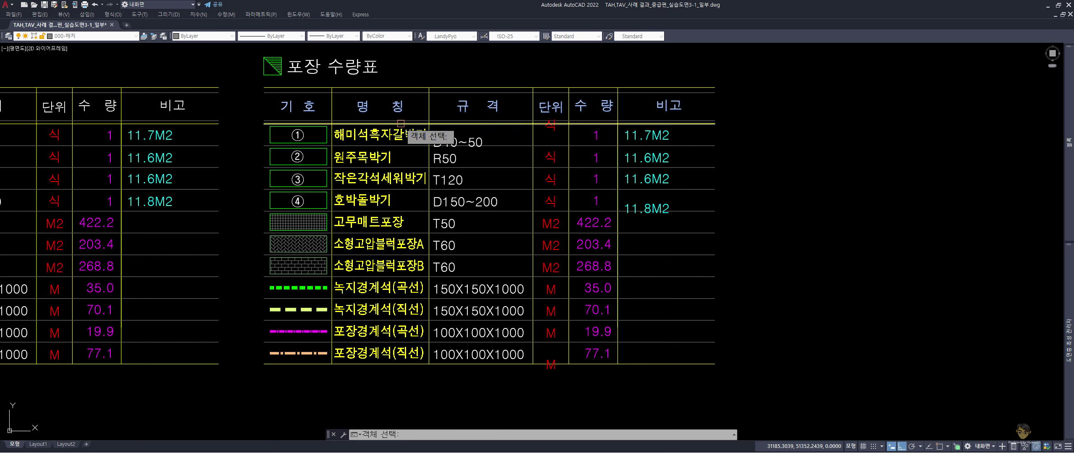
{"action": "left_click", "coordinate": [401, 124]}
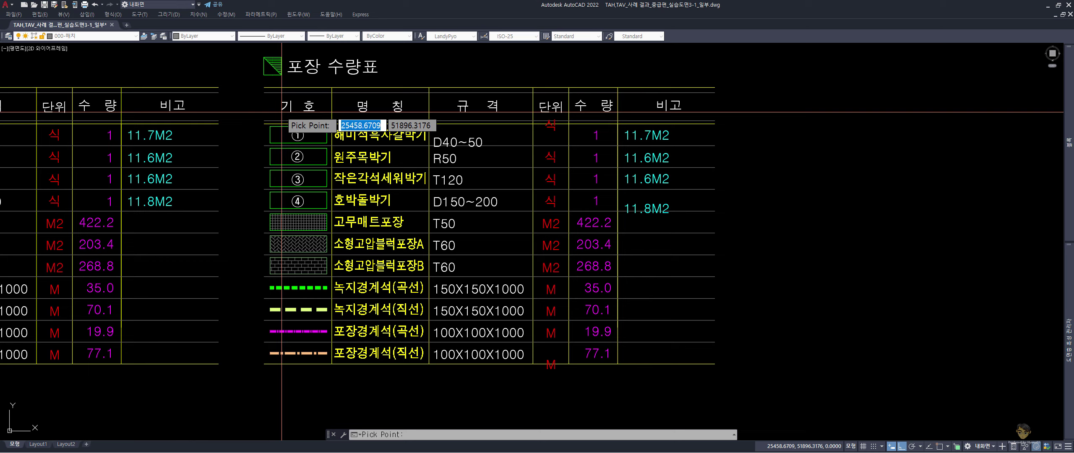
{"action": "scroll", "coordinate": [281, 113], "scroll_direction": "up", "scroll_amount": 2}
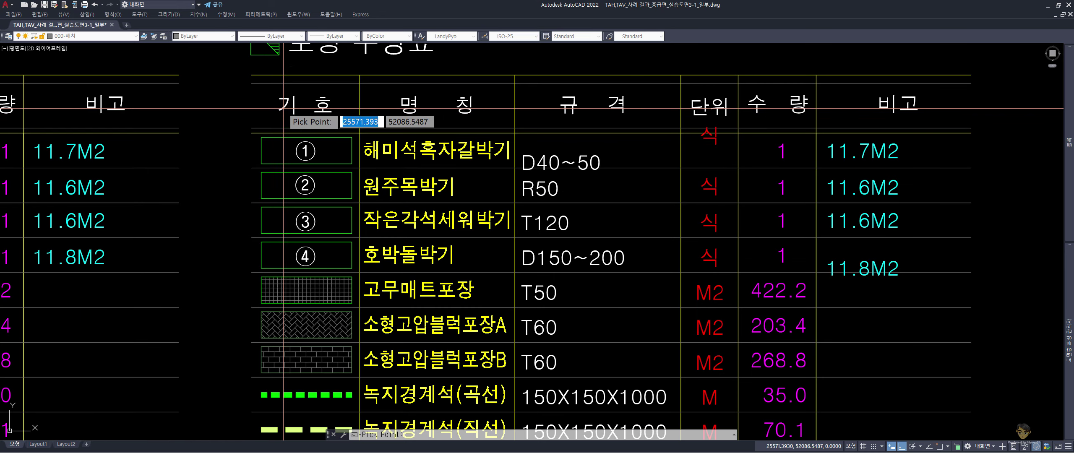
{"action": "left_click", "coordinate": [400, 115]}
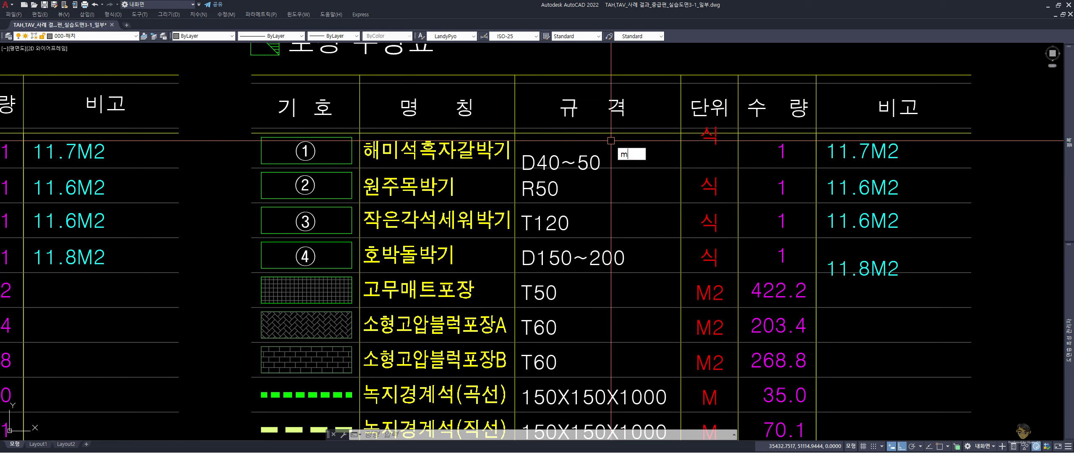
Move the six header texts straight up, bringing D40~50 beside 해미석흑자갈박기 in the first row
{"action": "key", "text": "Return"}
{"action": "left_click_drag", "start_coordinate": [611, 141], "coordinate": [610, 115]}
{"action": "key", "text": "Return"}
{"action": "left_click", "coordinate": [641, 116]}
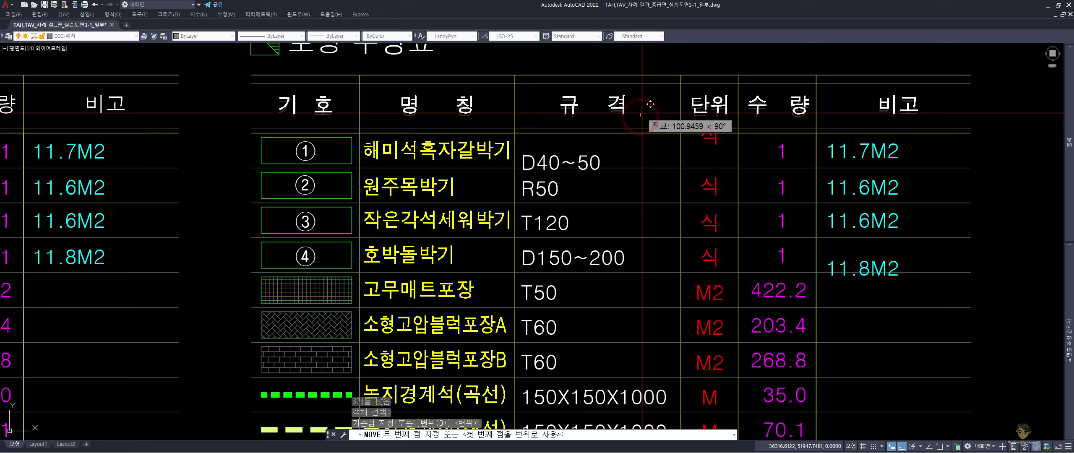
{"action": "left_click", "coordinate": [642, 106]}
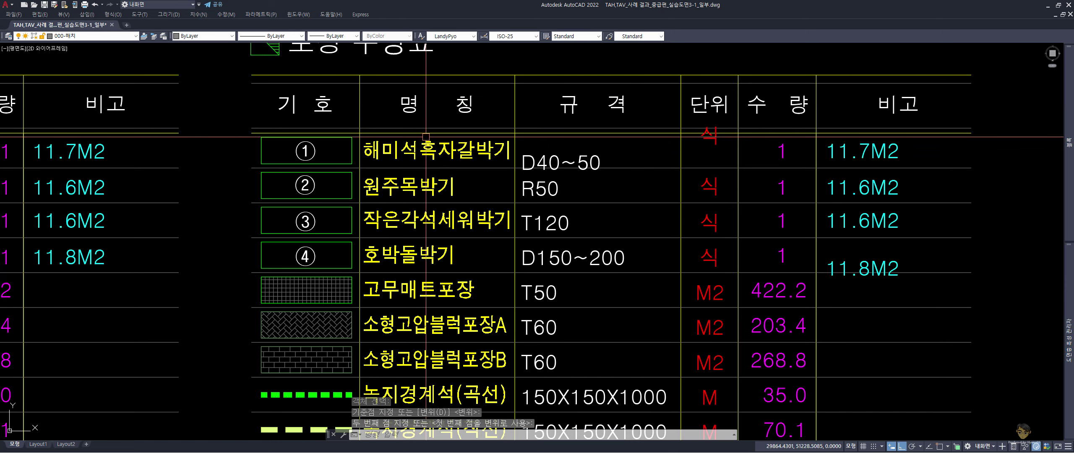
{"action": "scroll", "coordinate": [434, 142], "scroll_direction": "down", "scroll_amount": 3}
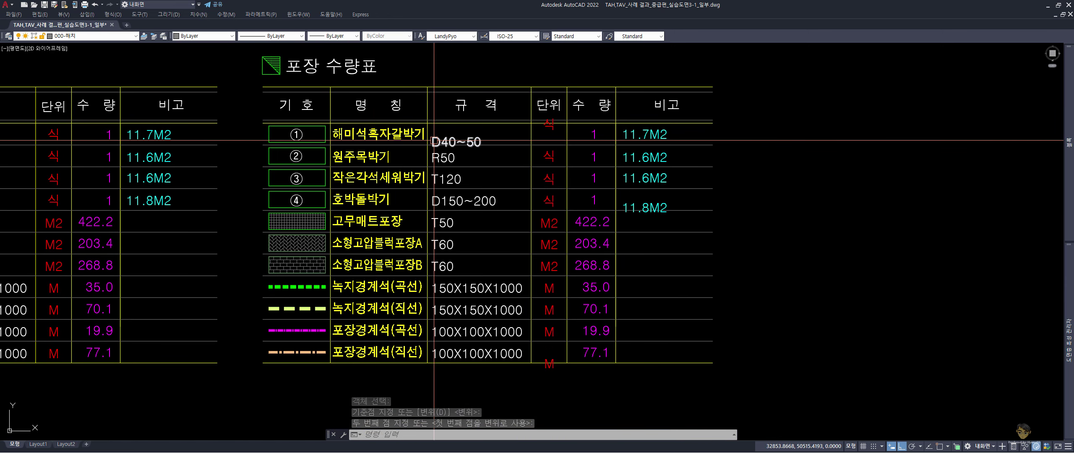
{"action": "scroll", "coordinate": [434, 142], "scroll_direction": "up", "scroll_amount": 2}
Align 해미석흑자갈박기, D40~50, 11.7M2, 식 and 1 horizontally with TAH
{"action": "type", "text": "t"}
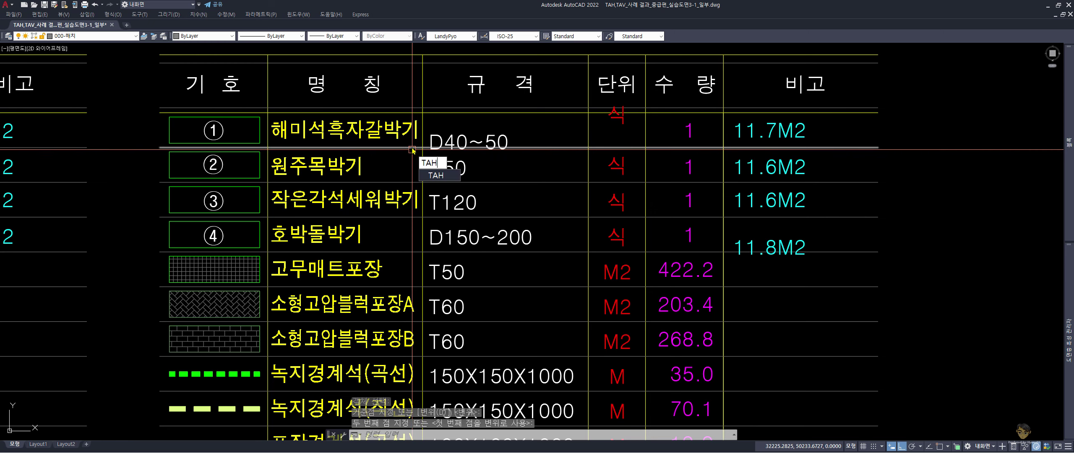
{"action": "key", "text": "Return"}
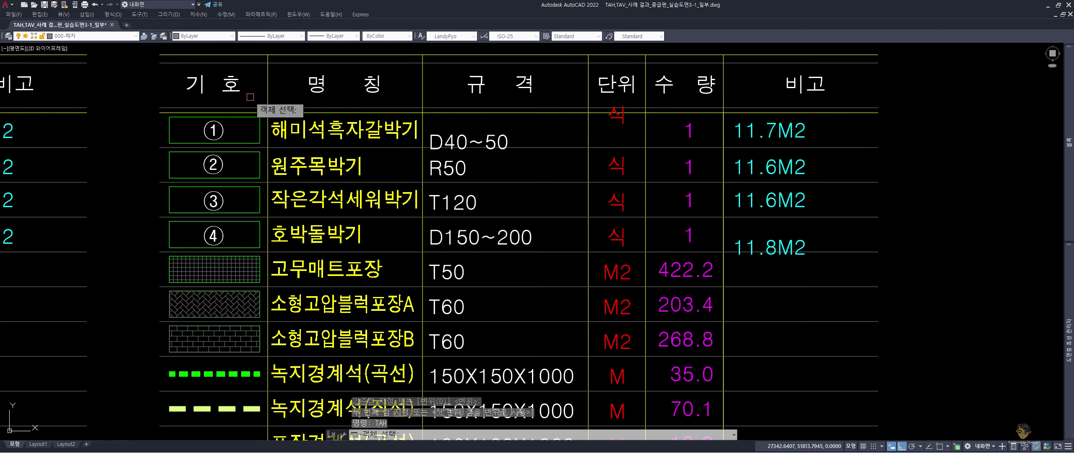
{"action": "left_click", "coordinate": [297, 132]}
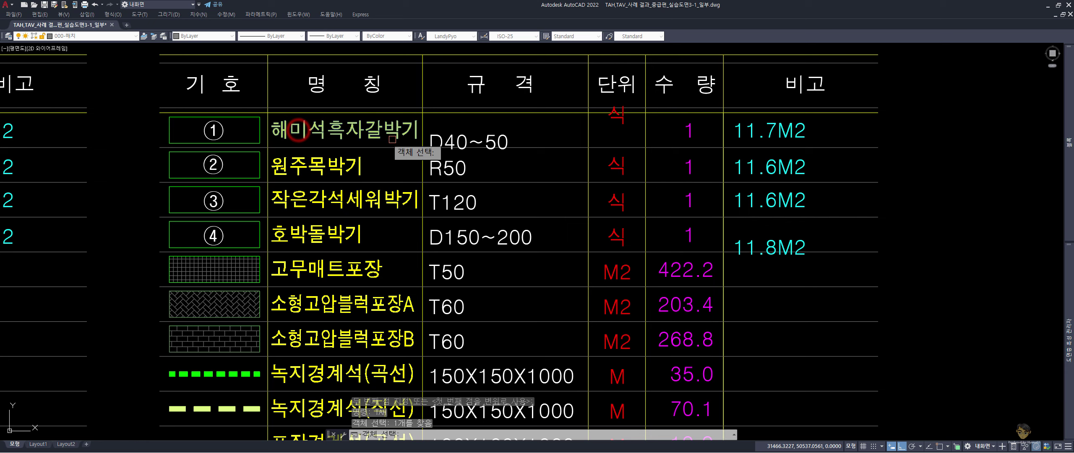
{"action": "left_click", "coordinate": [462, 138]}
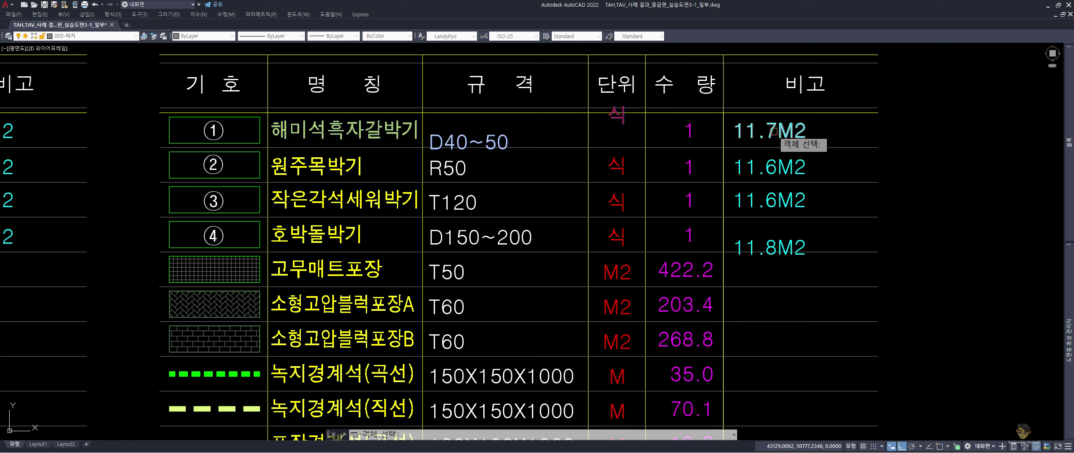
{"action": "left_click", "coordinate": [694, 125]}
{"action": "left_click", "coordinate": [652, 99]}
{"action": "left_click", "coordinate": [830, 160]}
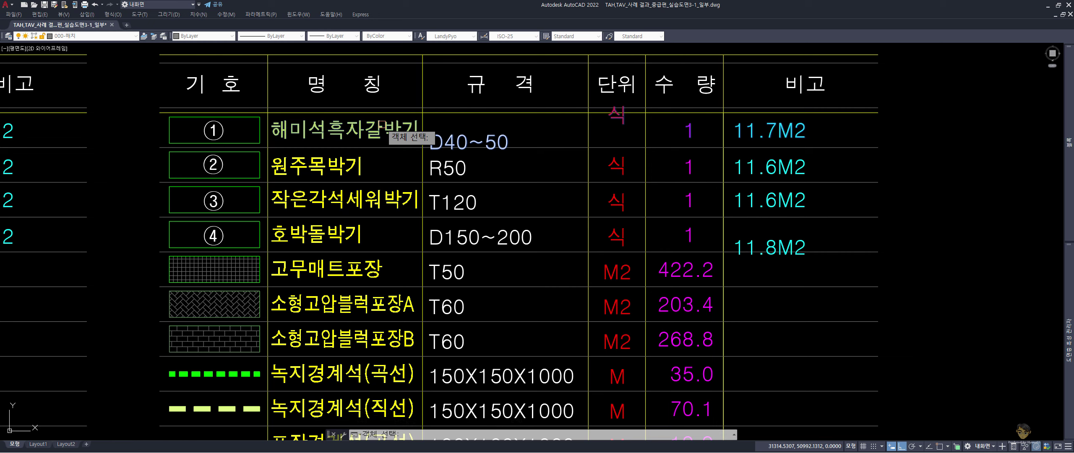
{"action": "left_click", "coordinate": [403, 135]}
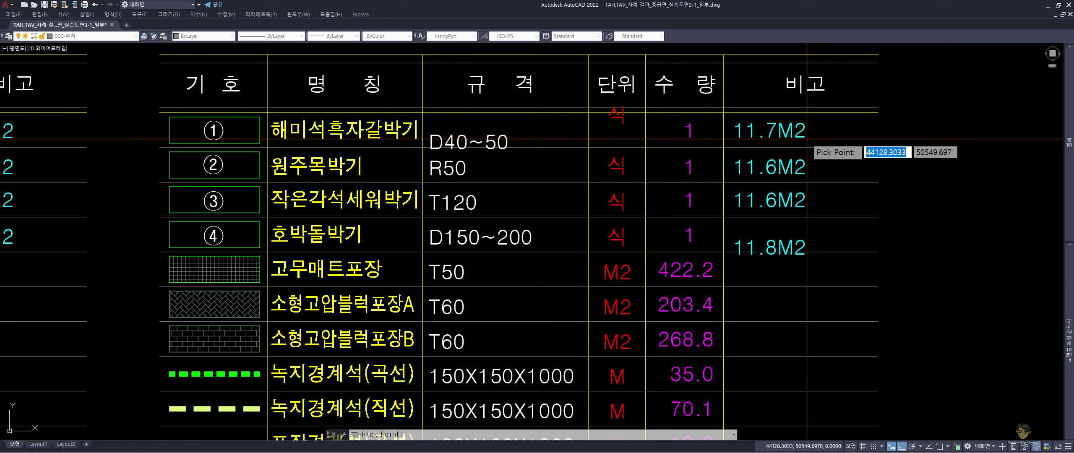
{"action": "left_click", "coordinate": [807, 139]}
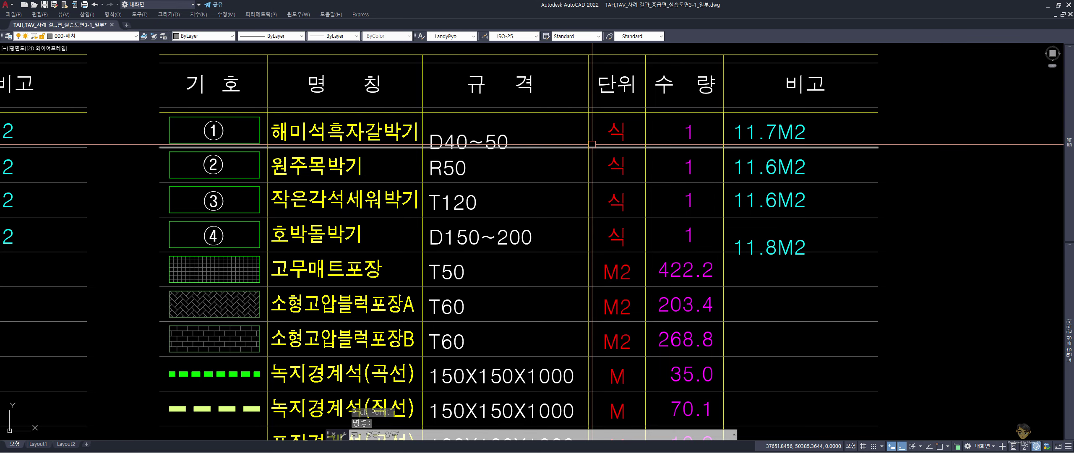
Raise the D40~50 spec text level with 해미석흑자갈박기 and the other first-row texts
{"action": "left_click", "coordinate": [461, 136]}
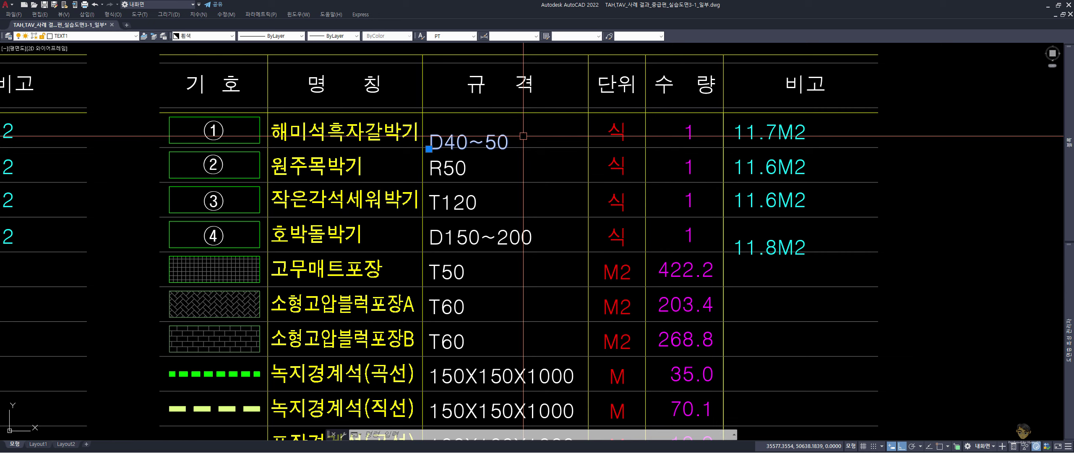
{"action": "type", "text": "m"}
{"action": "key", "text": "Return"}
{"action": "left_click", "coordinate": [520, 138]}
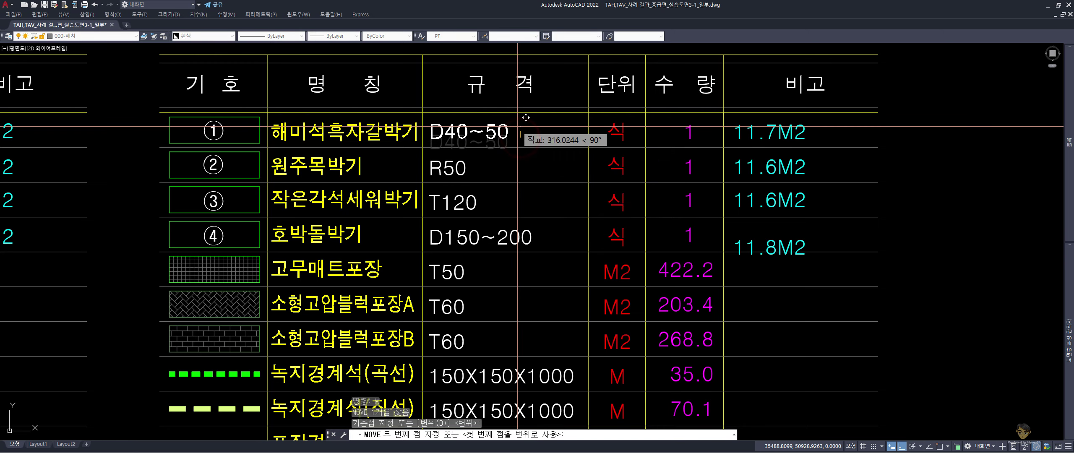
{"action": "left_click", "coordinate": [518, 126]}
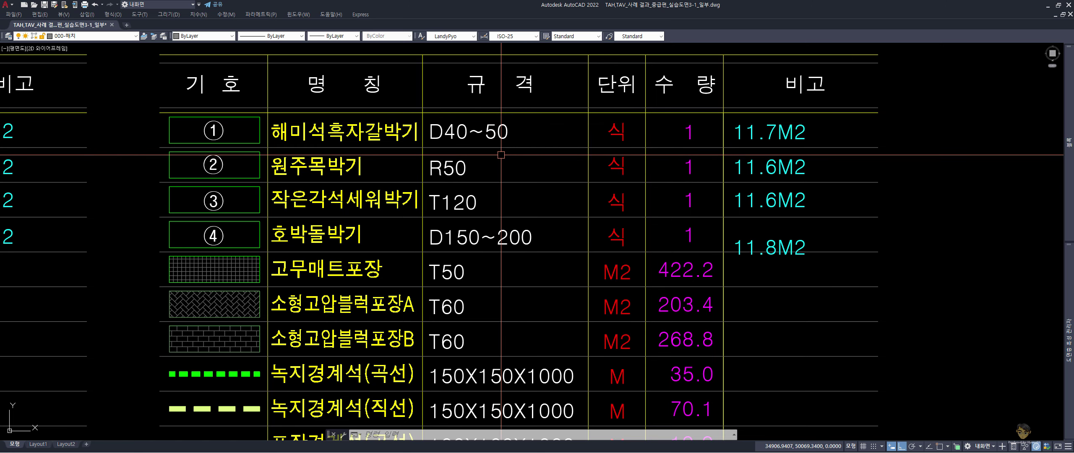
{"action": "scroll", "coordinate": [501, 155], "scroll_direction": "down", "scroll_amount": 2}
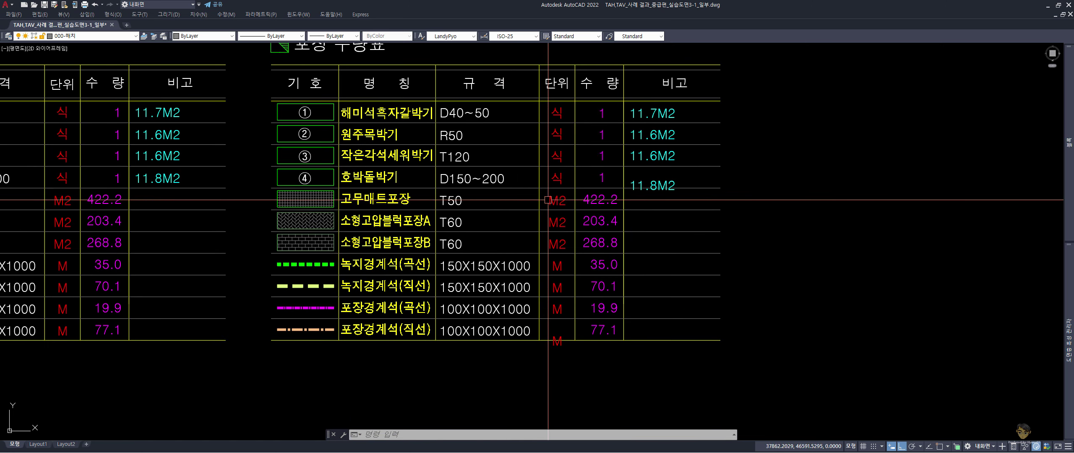
Move the 11.8M2 remark up level with the 호박돌박기 row, matching the other cyan remarks
{"action": "scroll", "coordinate": [630, 190], "scroll_direction": "up", "scroll_amount": 2}
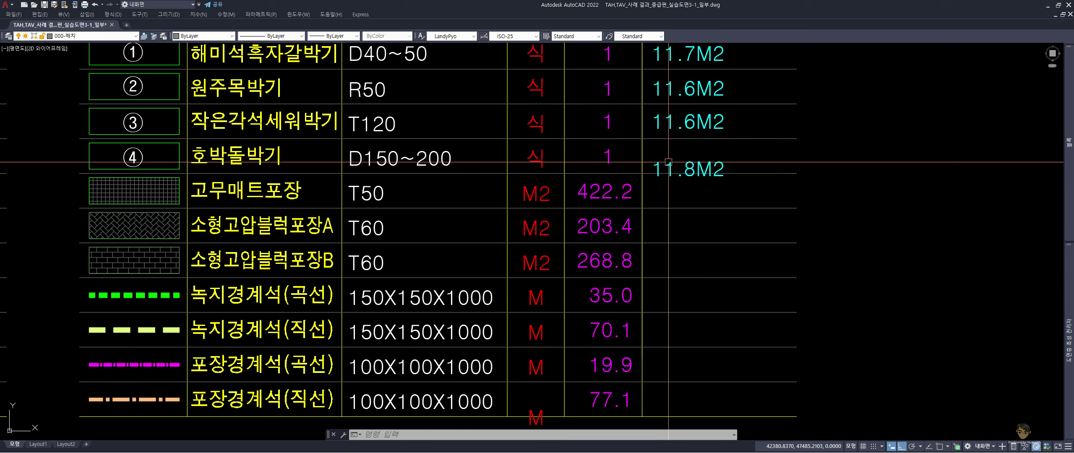
{"action": "left_click", "coordinate": [690, 162]}
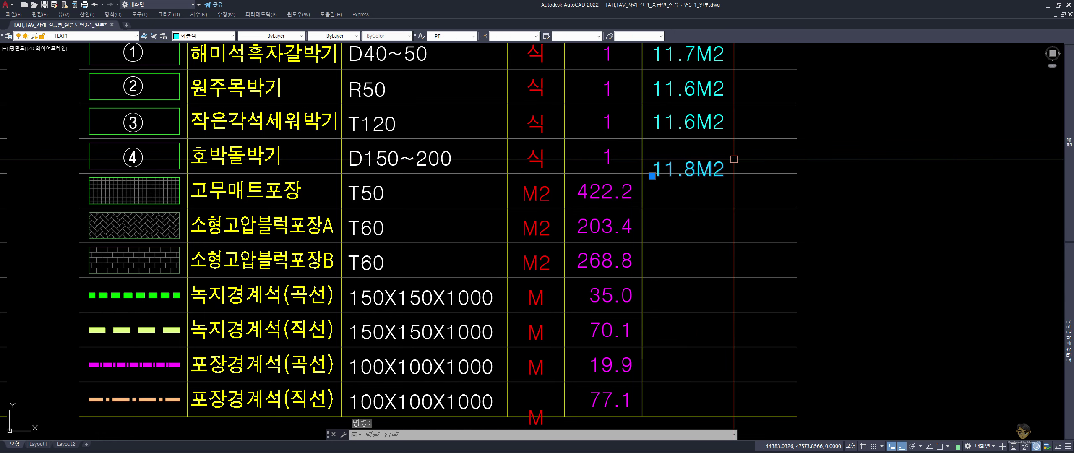
{"action": "type", "text": "m"}
{"action": "key", "text": "Return"}
{"action": "left_click", "coordinate": [751, 161]}
{"action": "left_click", "coordinate": [752, 149]}
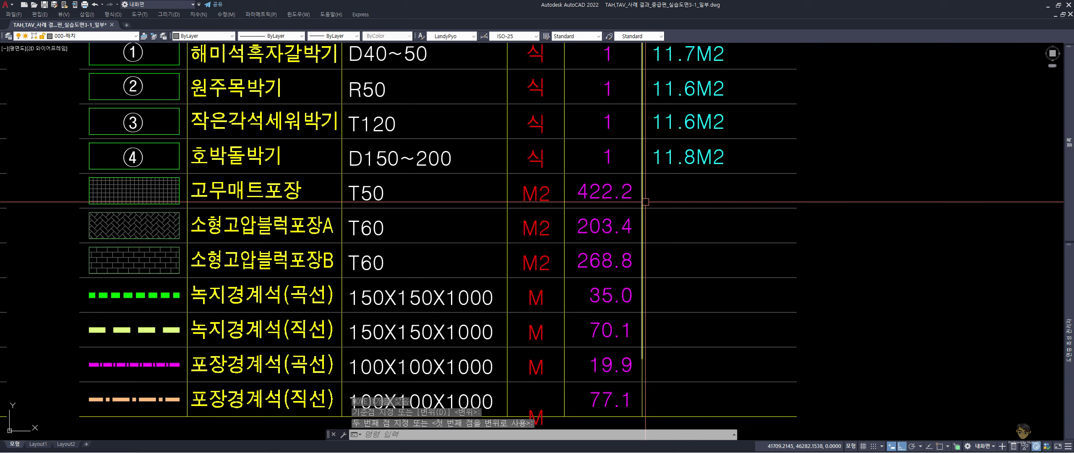
{"action": "scroll", "coordinate": [645, 202], "scroll_direction": "down", "scroll_amount": 2}
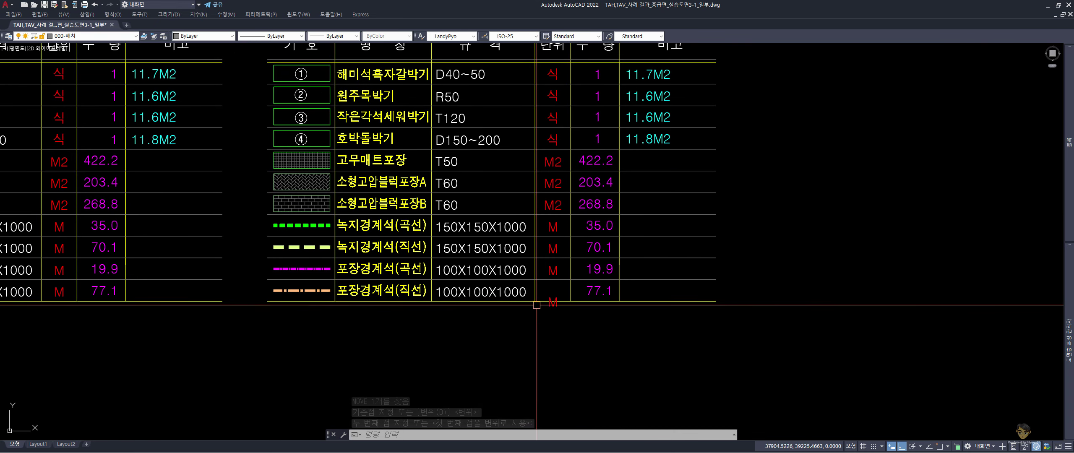
Align the four last-row texts with TAH so the red M sits level with 포장경계석(직선) and 77.1
{"action": "scroll", "coordinate": [552, 308], "scroll_direction": "up", "scroll_amount": 2}
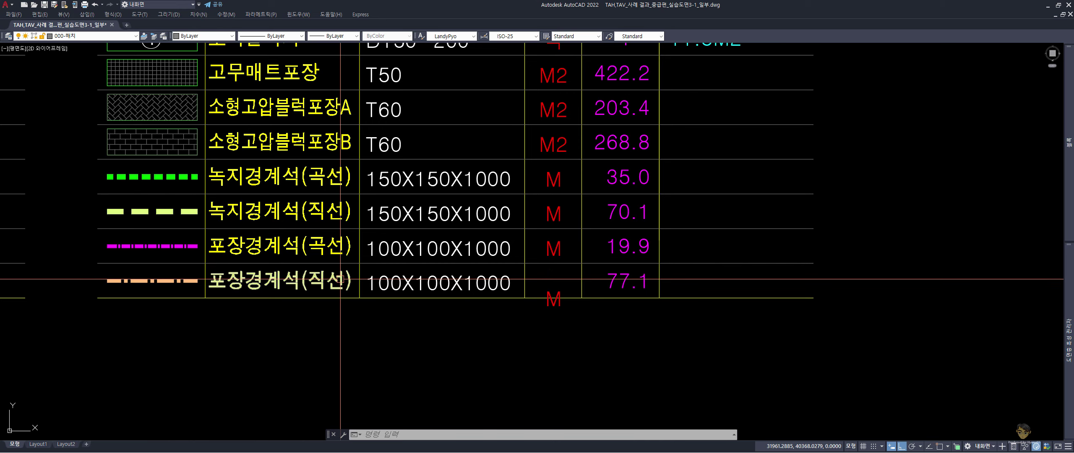
{"action": "type", "text": "tah"}
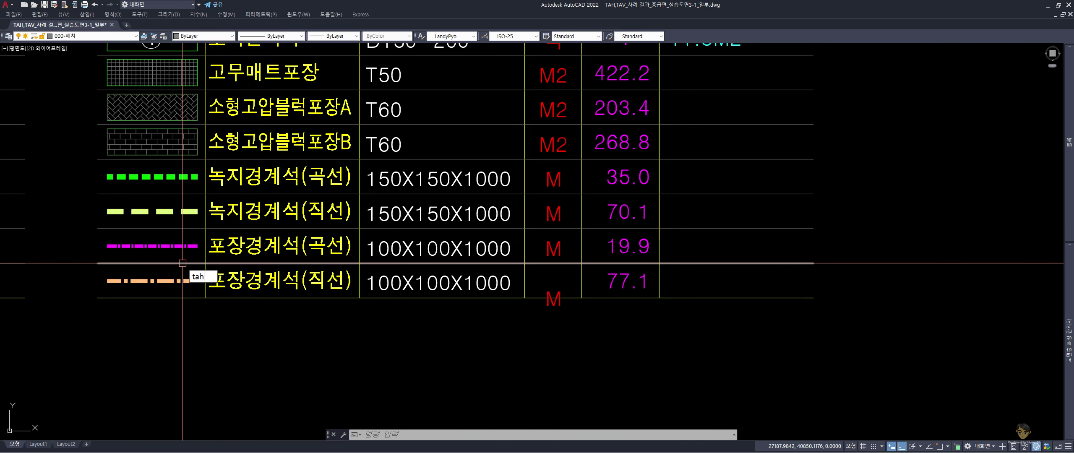
{"action": "key", "text": "Return"}
{"action": "left_click", "coordinate": [192, 256]}
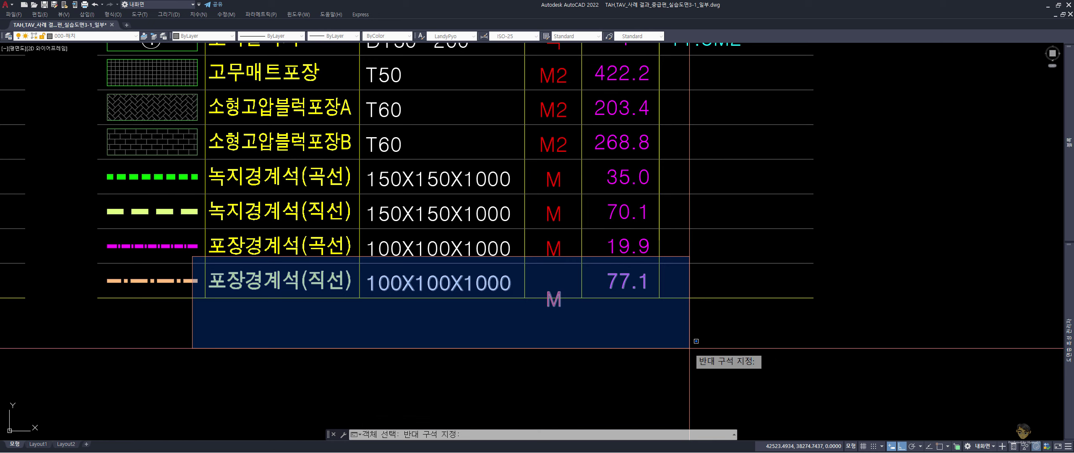
{"action": "left_click", "coordinate": [690, 348]}
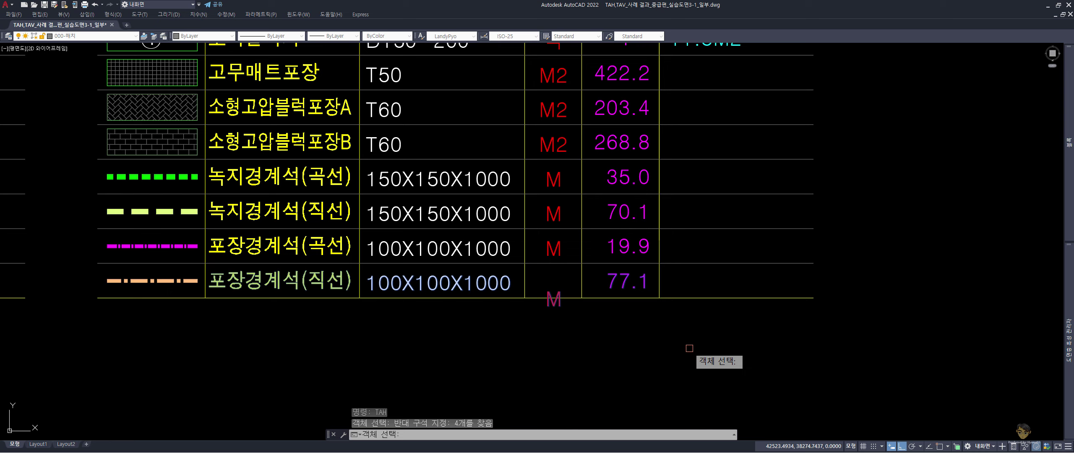
{"action": "key", "text": "Return"}
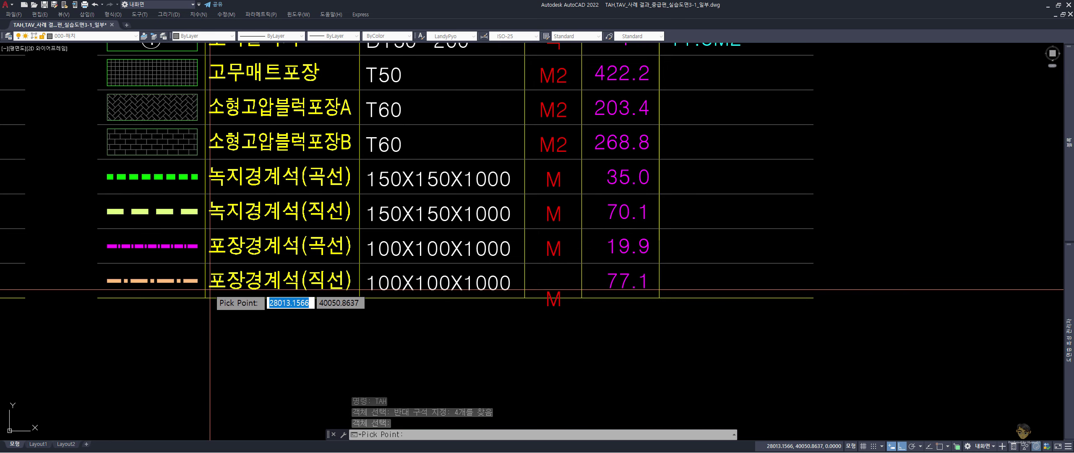
{"action": "left_click", "coordinate": [209, 290]}
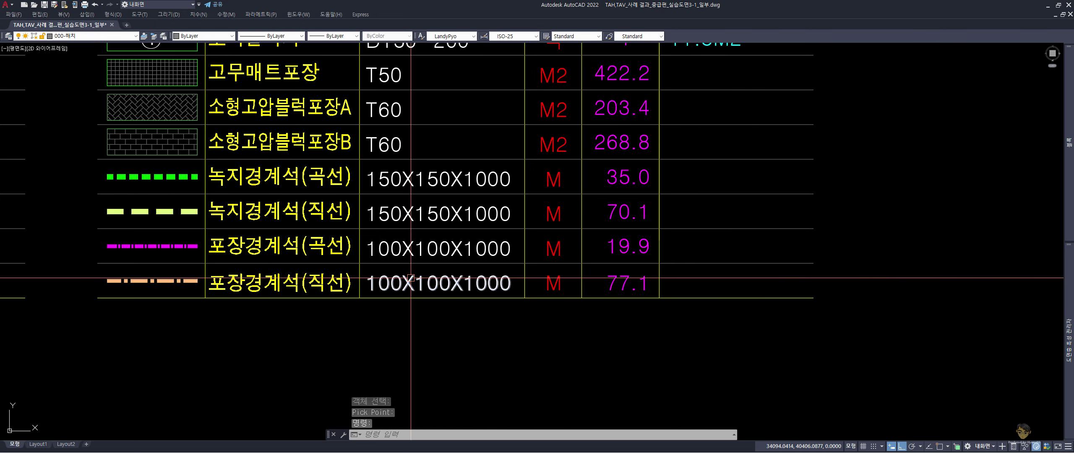
{"action": "scroll", "coordinate": [410, 277], "scroll_direction": "down", "scroll_amount": 2}
{"action": "scroll", "coordinate": [411, 278], "scroll_direction": "down", "scroll_amount": 2}
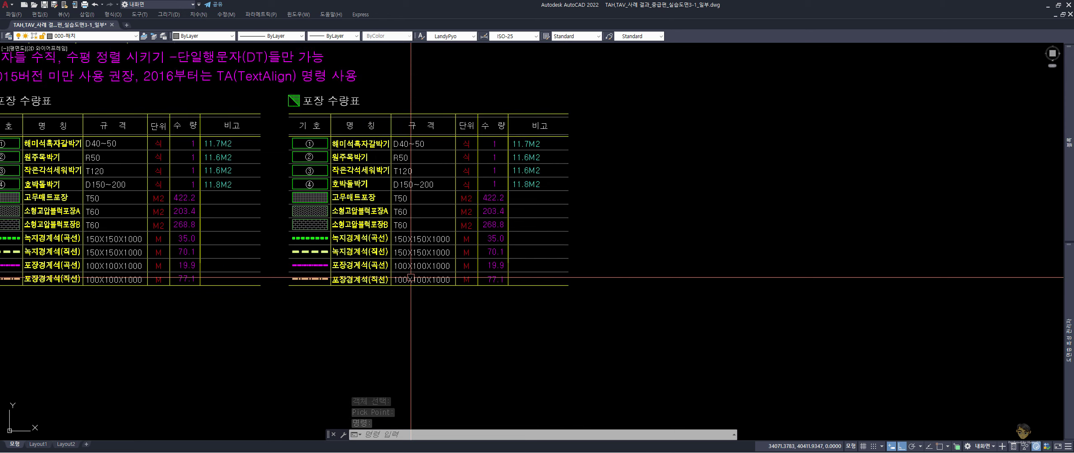
{"action": "scroll", "coordinate": [318, 288], "scroll_direction": "up", "scroll_amount": 1}
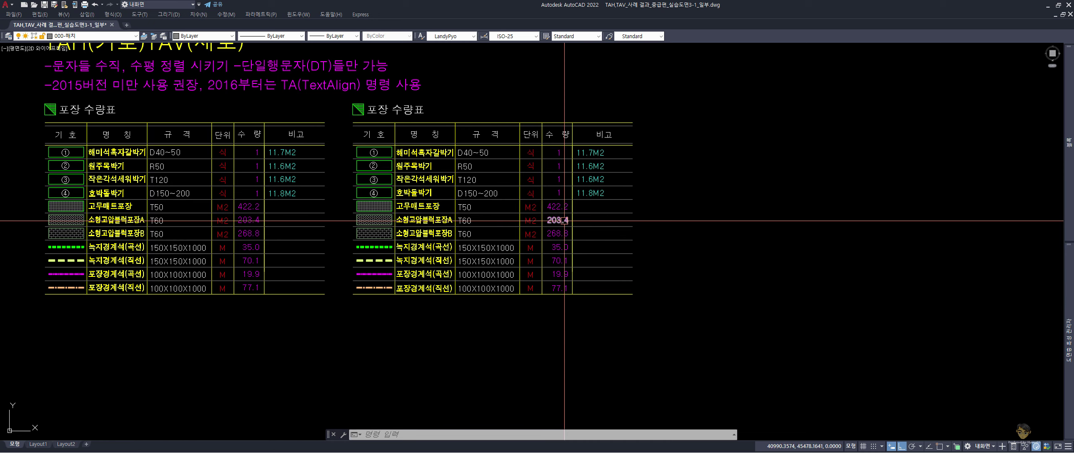
{"action": "scroll", "coordinate": [565, 208], "scroll_direction": "up", "scroll_amount": 2}
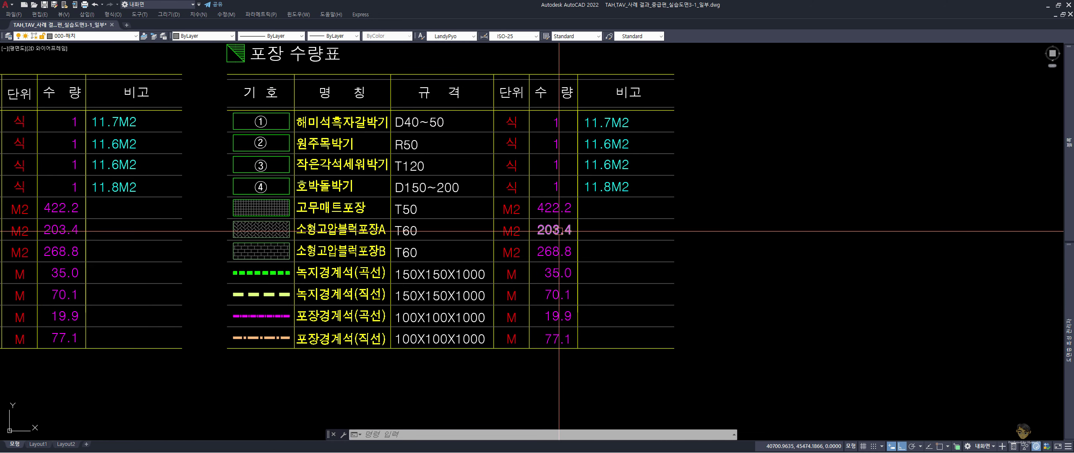
{"action": "mouse_move", "coordinate": [558, 220]}
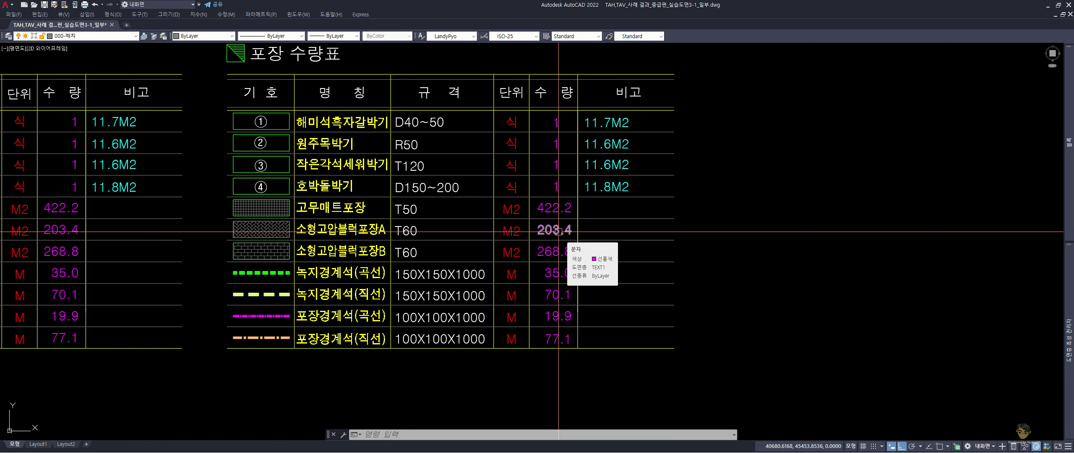
{"action": "scroll", "coordinate": [558, 230], "scroll_direction": "down", "scroll_amount": 2}
{"action": "middle_click_drag", "start_coordinate": [529, 255], "coordinate": [595, 291]}
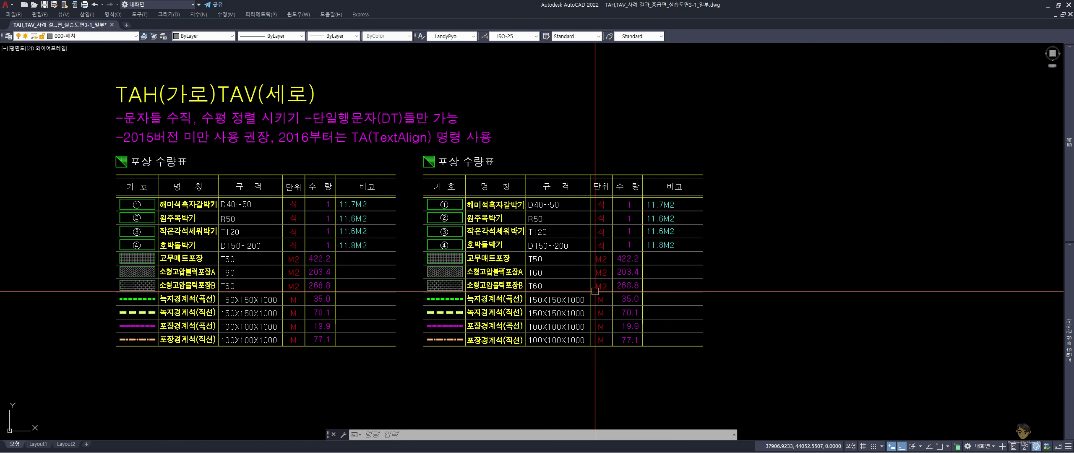